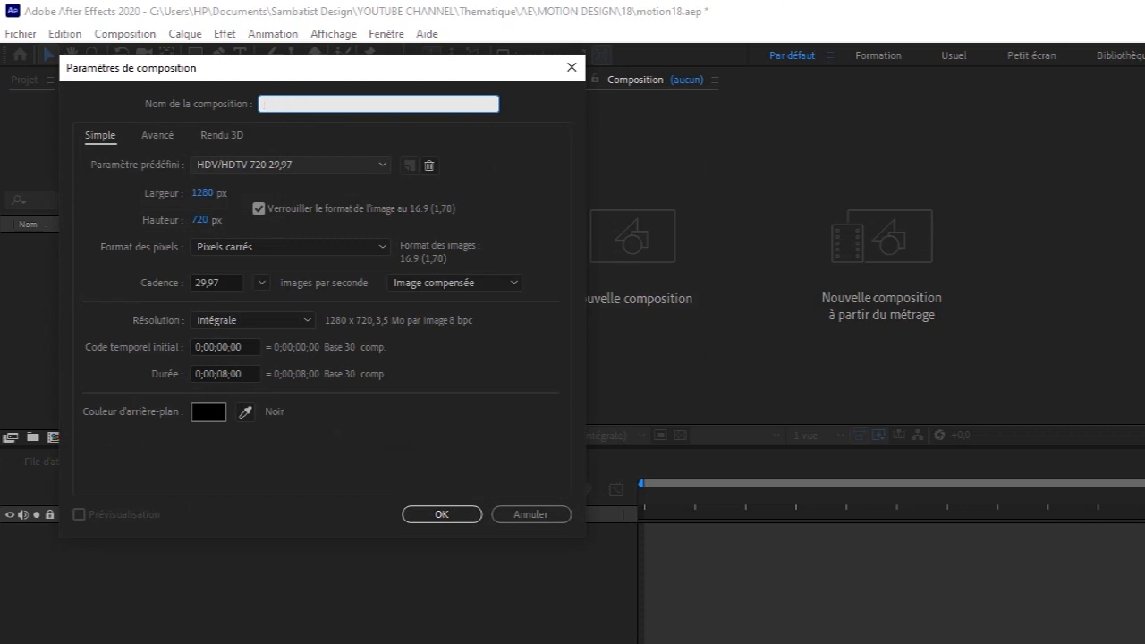
Step: Create the 1280 x 720 composition motion18 and draw a closed four-point bar with a slanted end using the Pen tool
key("Return")
key("g")
left_click(587, 227)
left_click(842, 227)
left_click(759, 309)
key("ctrl+z")
left_click(810, 259)
key("ctrl+z")
left_click(809, 277)
left_click(588, 277)
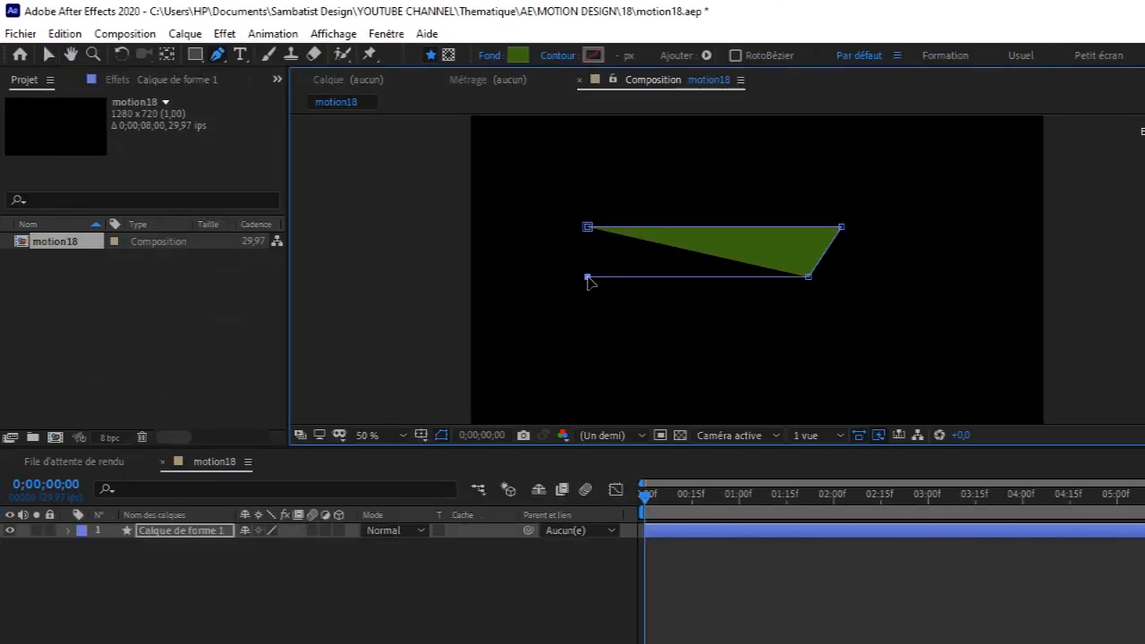
left_click(587, 227)
Step: Rename the new shape layer to 1
key("v")
left_click(734, 259)
right_click(181, 532)
left_click(248, 504)
type("1")
Step: Change the bar's fill colour to 5AAA00
left_click(193, 532)
left_click(672, 55)
type("5AAA00")
left_click(522, 206)
left_click(491, 569)
Step: Duplicate layer 1, offset the copy below the bar's slanted end and scale it to 75%
left_click(213, 532)
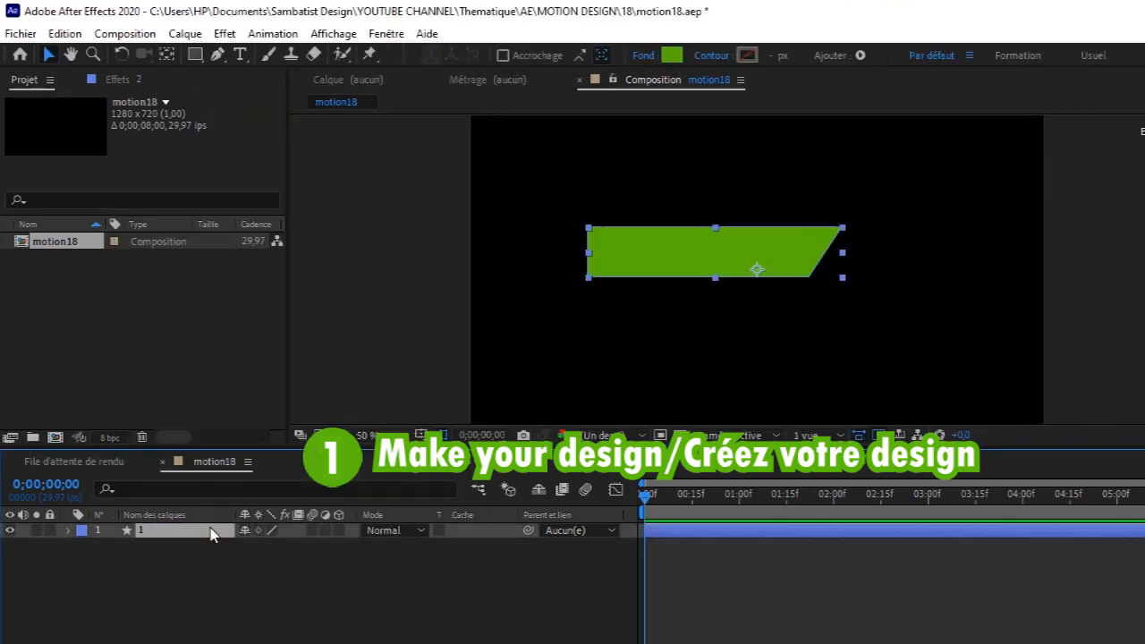
key("ctrl+d")
left_click_drag(702, 250, 797, 284)
key("s")
left_click_drag(268, 546, 243, 546)
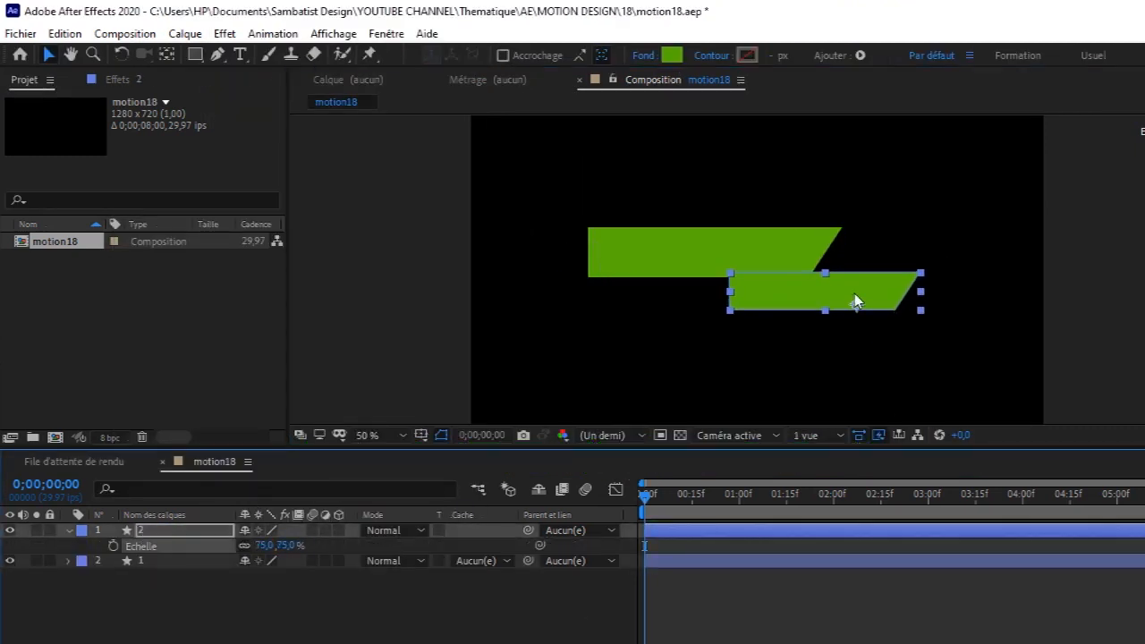
Step: Rotate the duplicated bar by -180° and position it overlapping the lower corner of the green bar
key("r")
left_click(121, 57)
left_click_drag(877, 281, 590, 580)
key("v")
left_click_drag(955, 323, 878, 296)
Step: Give the shape on layer 2 no fill and a white 7 px outline
left_click(672, 55)
left_click(149, 423)
left_click(143, 337)
left_click(136, 208)
left_click(522, 206)
left_click(358, 597)
left_click(69, 531)
left_click(856, 302)
left_click(738, 368)
left_click(796, 295)
left_click(643, 56)
left_click(987, 194)
left_click(1053, 296)
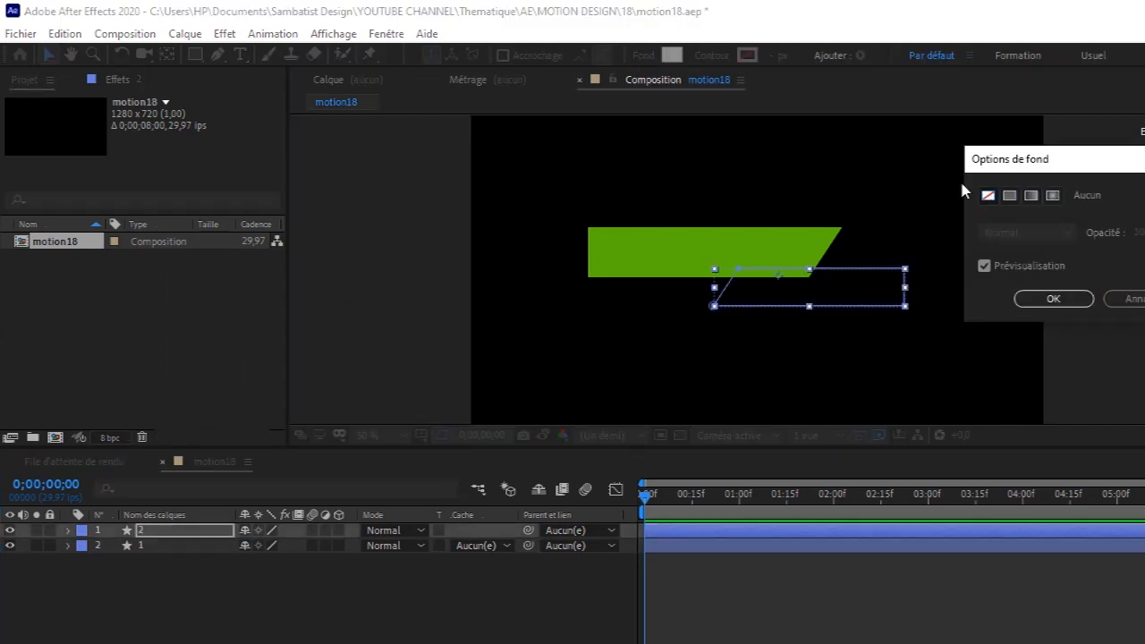
left_click(512, 567)
Step: Add the text SAMBATIST DESIGN above the shapes and scale it to 371%
left_click(240, 55)
left_click(563, 167)
type("SAMBATIST DESIGN")
left_click(48, 55)
key("s")
left_click_drag(263, 546, 435, 537)
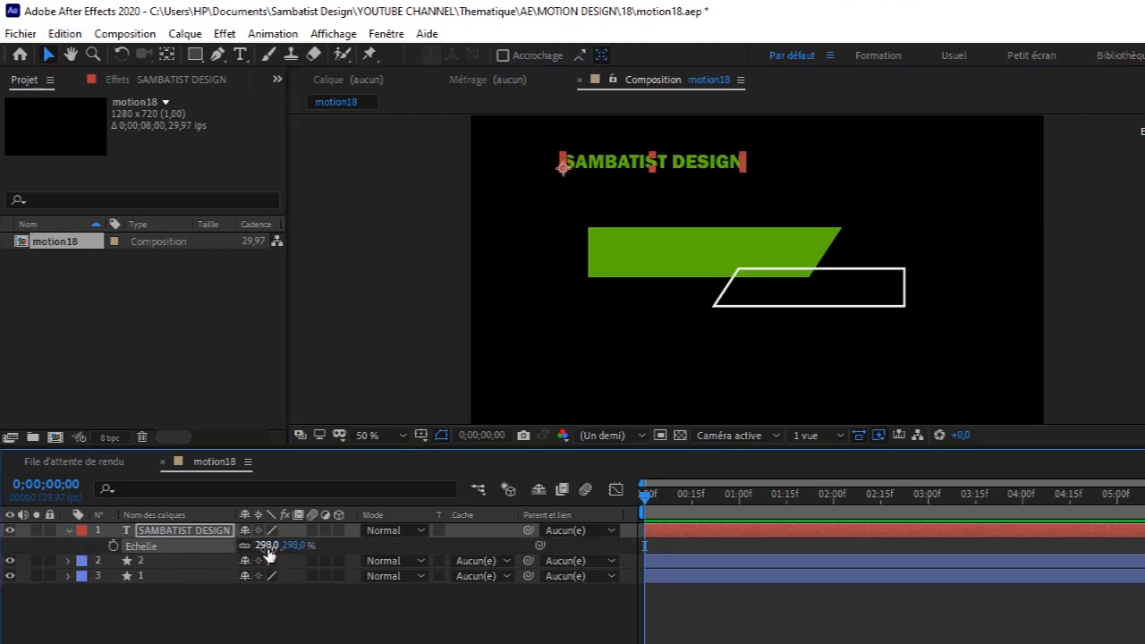
left_click_drag(268, 547, 339, 547)
Step: Colour the SAMBATIST DESIGN text white (FFFFFF) and place it on the green bar
left_click(48, 55)
type("FFFFFF")
key("Return")
left_click_drag(722, 163, 751, 253)
left_click(695, 272)
Step: Duplicate the text layer, move the copy below the shapes and change its wording to DRAW YOUR WORLD
left_click(213, 529)
key("ctrl+d")
mouse_move(662, 252)
left_mouse_down()
mouse_move(782, 297)
mouse_move(770, 356)
left_mouse_up()
key("s")
double_click(193, 531)
type("DRAW YOUR WORLD")
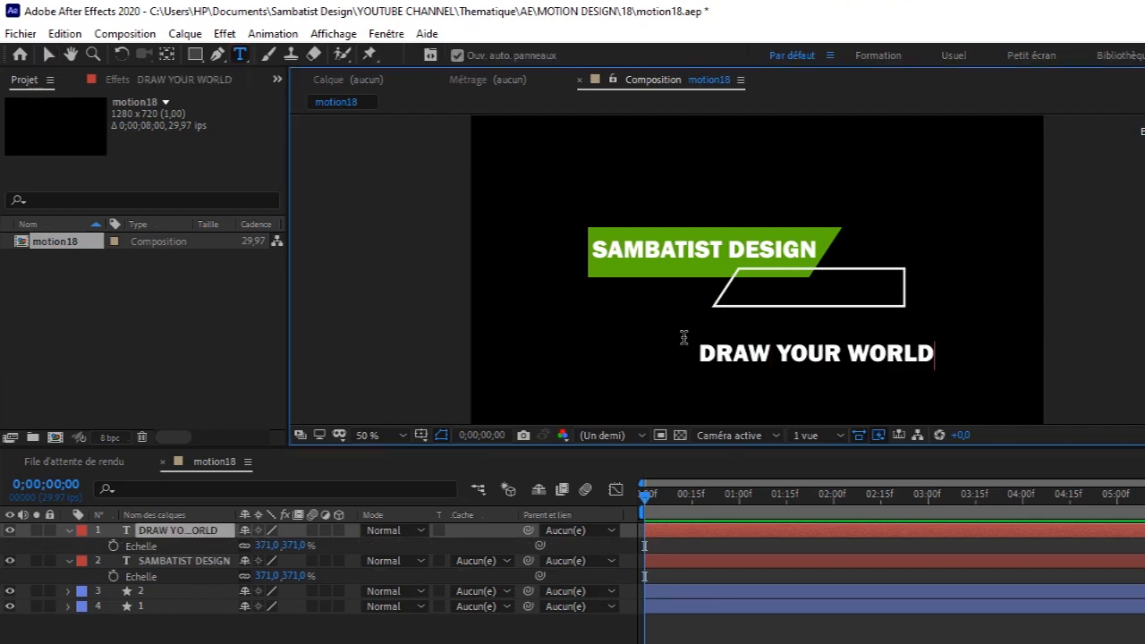
Step: Scale the DRAW YOUR WORLD text to 254% and fit it inside the outlined shape
left_click(49, 55)
left_click_drag(269, 545, 179, 558)
mouse_move(833, 369)
left_mouse_down()
mouse_move(859, 290)
mouse_move(868, 300)
left_mouse_up()
left_click(813, 364)
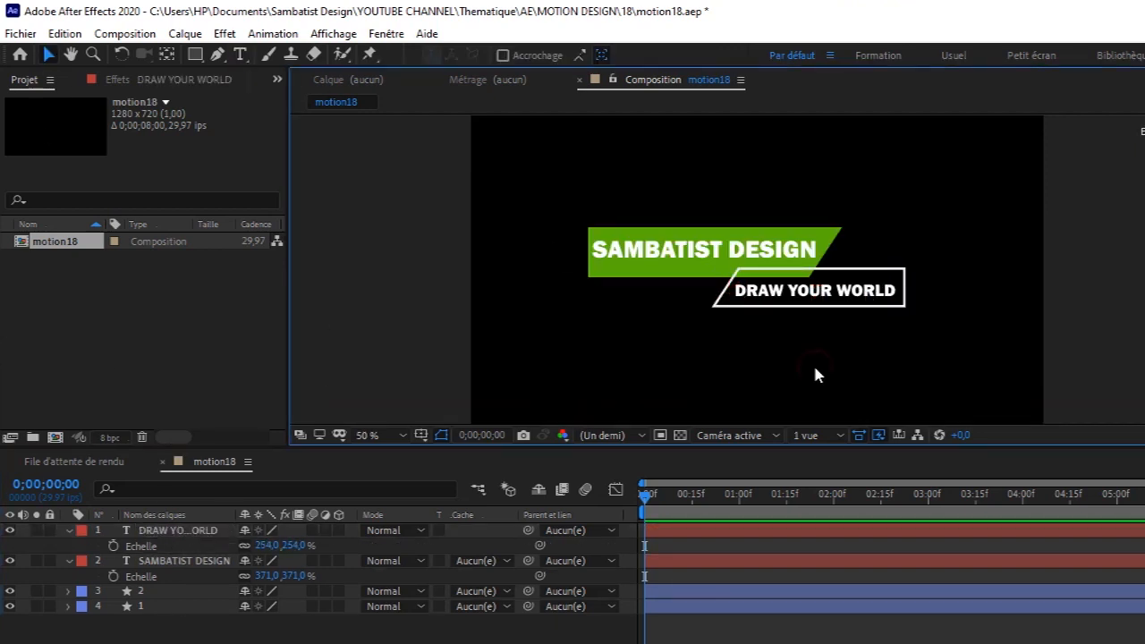
Step: Scale the SAMBATIST DESIGN text to 364%, recentre it on the green bar and collapse the text layers
left_click(745, 243)
left_click_drag(272, 577, 266, 578)
left_click_drag(664, 252, 666, 252)
left_click(434, 351)
left_click(69, 531)
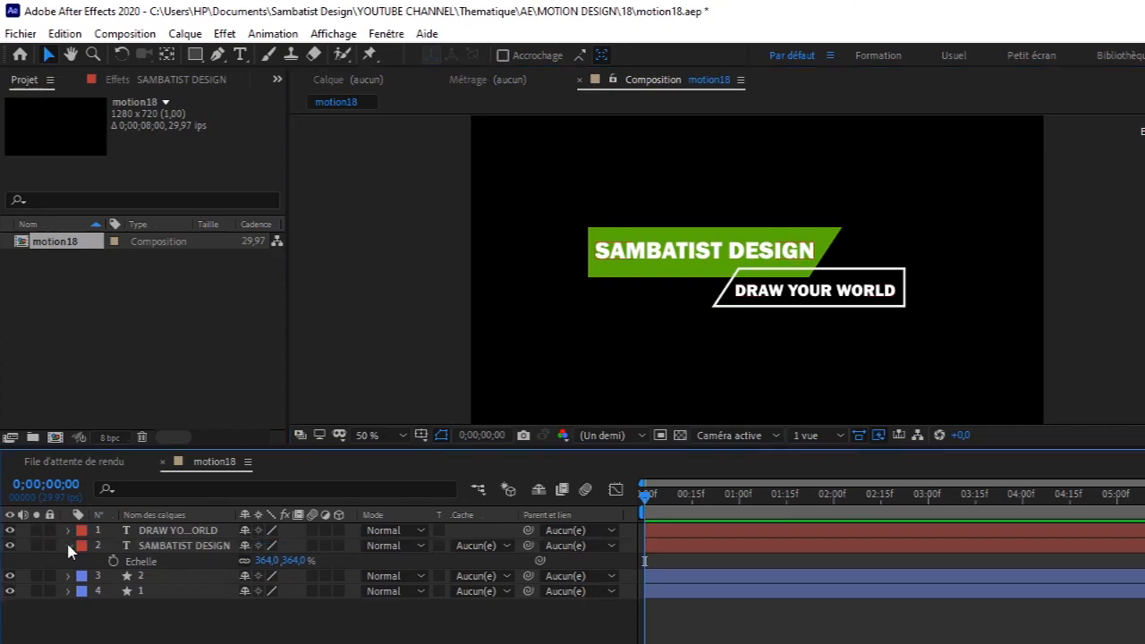
left_click(68, 546)
Step: Select the layers and toggle the composition guide overlay on and off to check the design's placement
left_click_drag(359, 598, 202, 529)
left_click(421, 436)
left_click(483, 455)
left_click(421, 436)
left_click(483, 455)
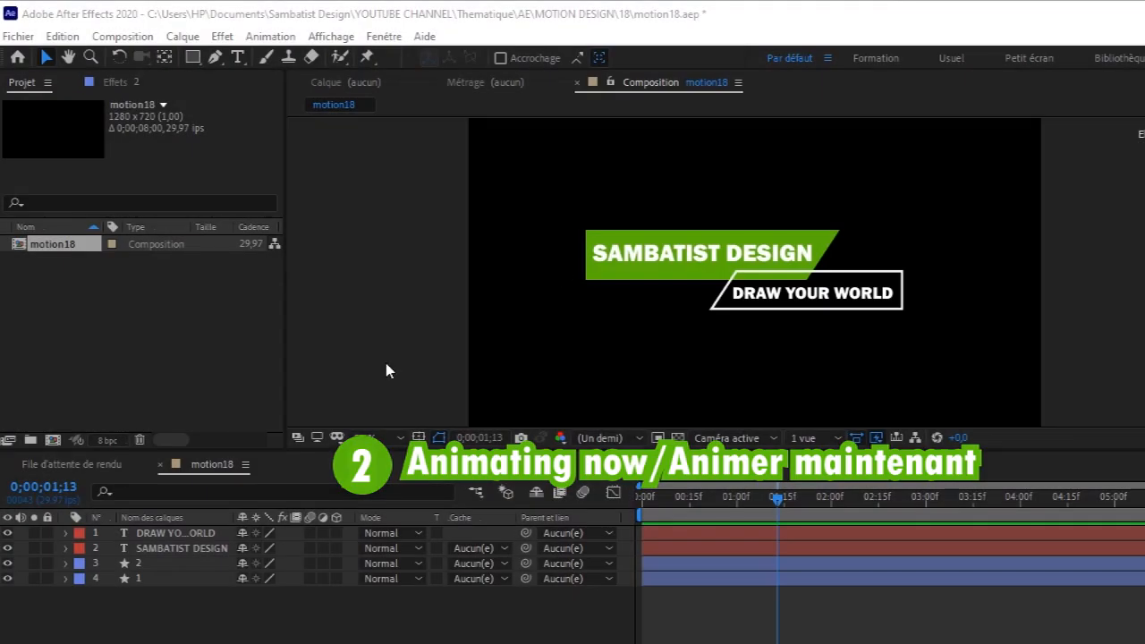
Step: Hide both text layers and reveal the Scale property of shape layers 2 and 1
left_click(8, 532)
left_click(7, 548)
left_click(146, 562)
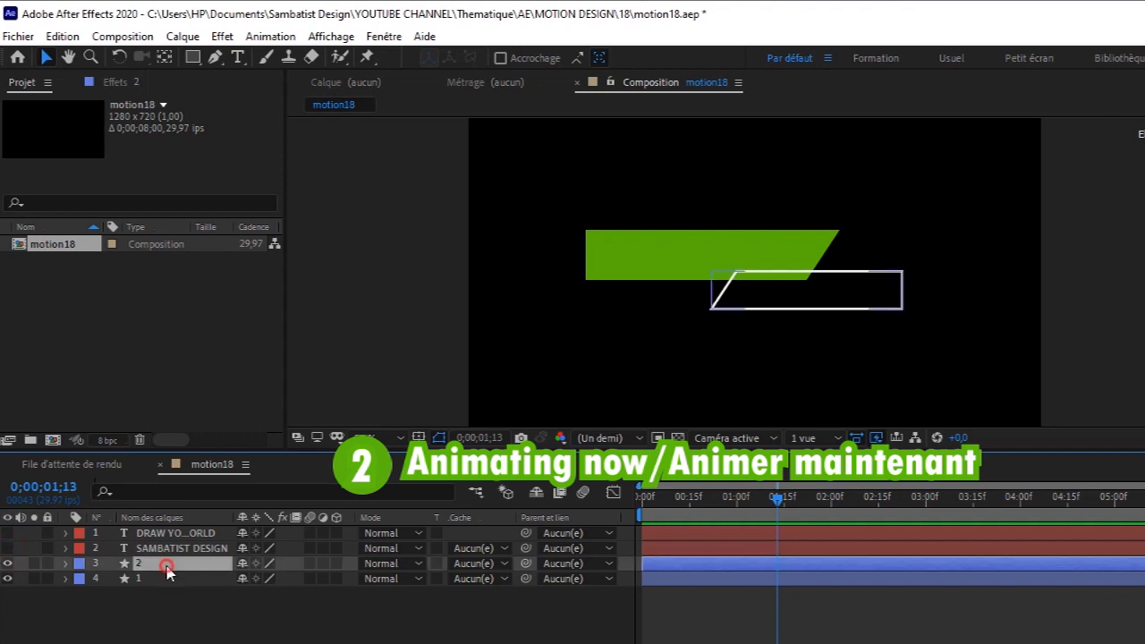
left_click(164, 579, "shift")
key("s")
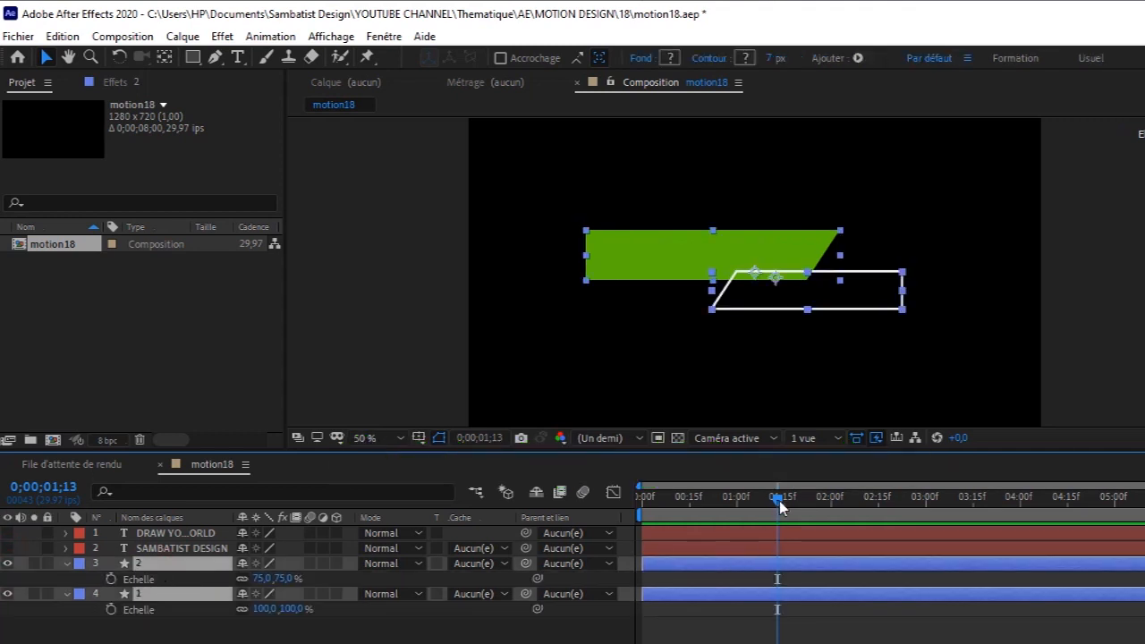
Step: Add Scale keyframes to shape layers 2 and 1 at 0;00;00;04
left_click_drag(680, 497, 600, 518)
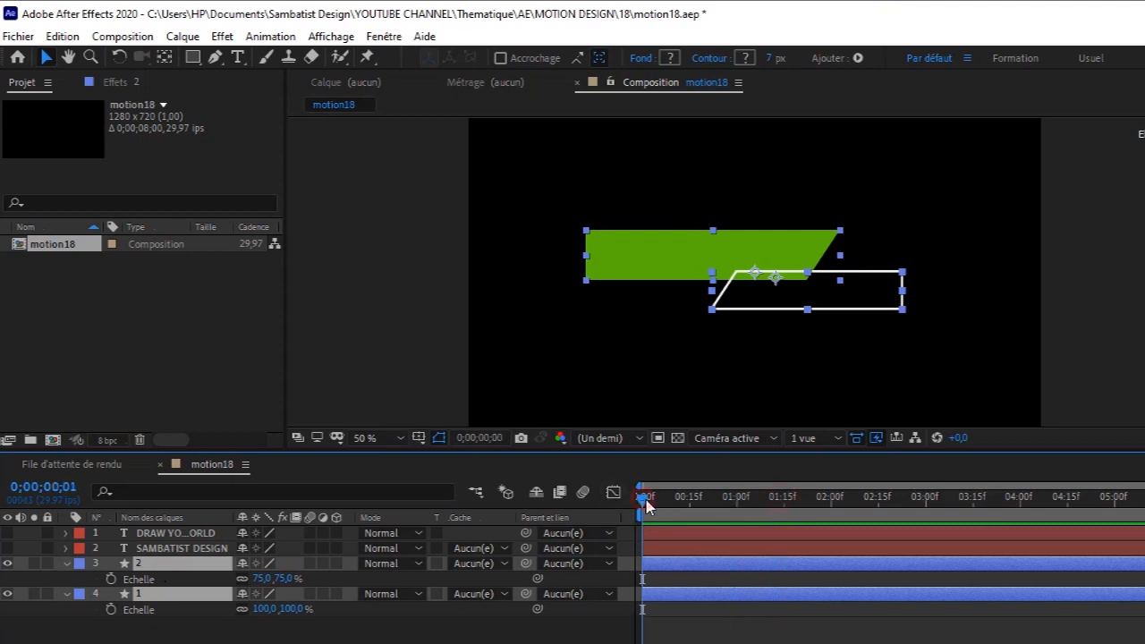
key("Page_Down")
key("Page_Down")
key("Page_Down")
key("Page_Down")
left_click(110, 610)
Step: Set the scale of both shape layers to 0% at 0;00;00;00
left_click_drag(660, 506, 623, 517)
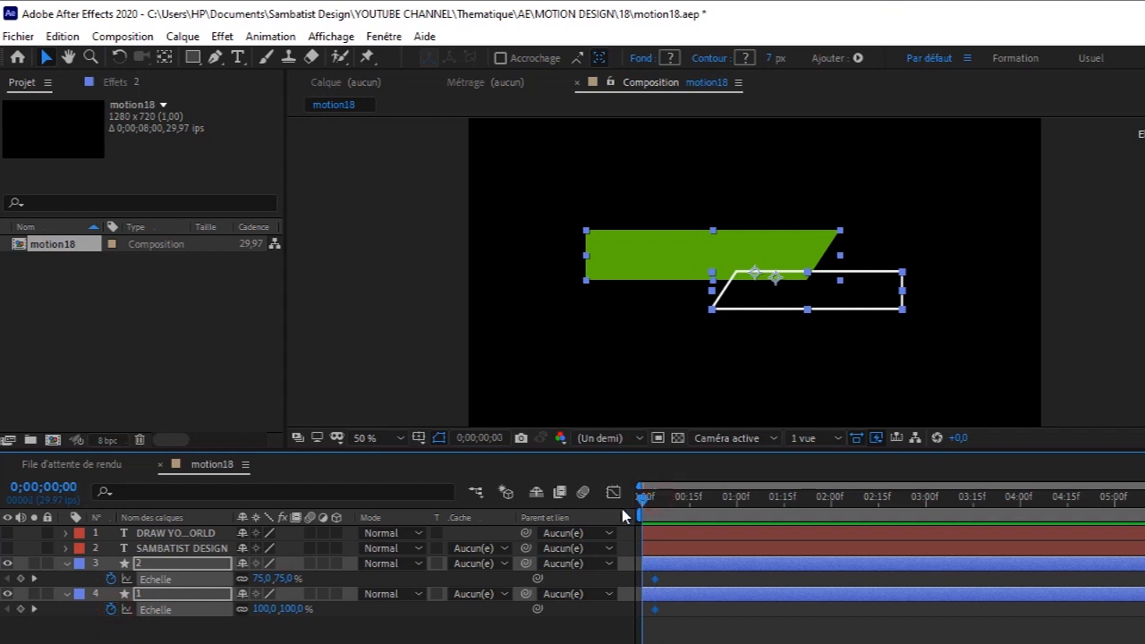
left_click(259, 578)
type("0")
key("Return")
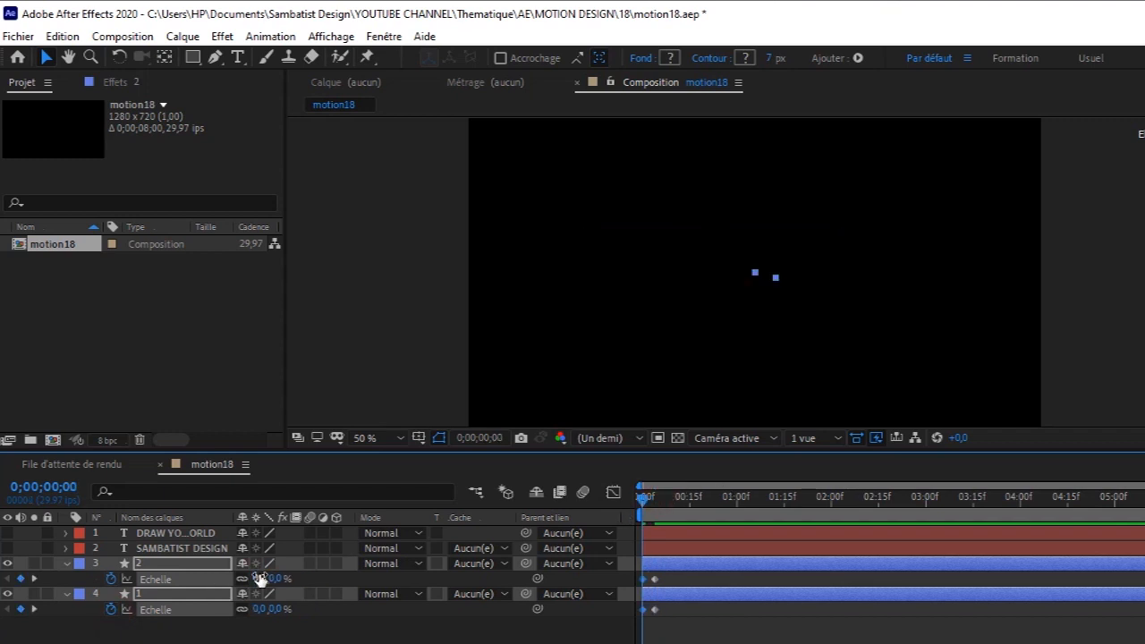
Step: Play back the scale-in animation of the two shapes from the start
key("space")
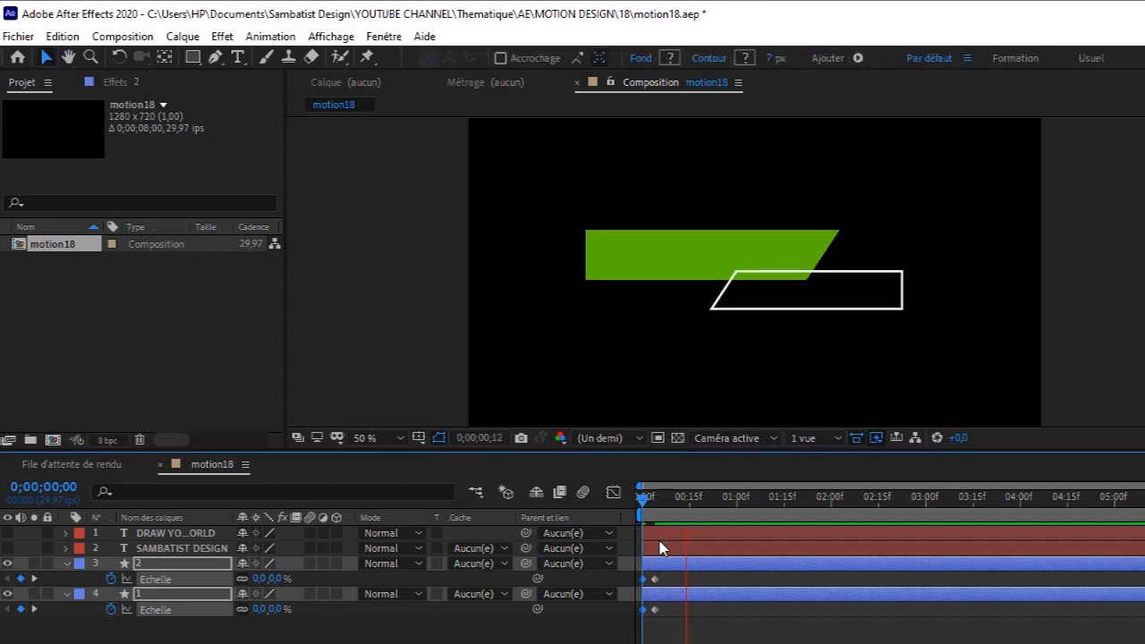
left_click_drag(718, 503, 648, 502)
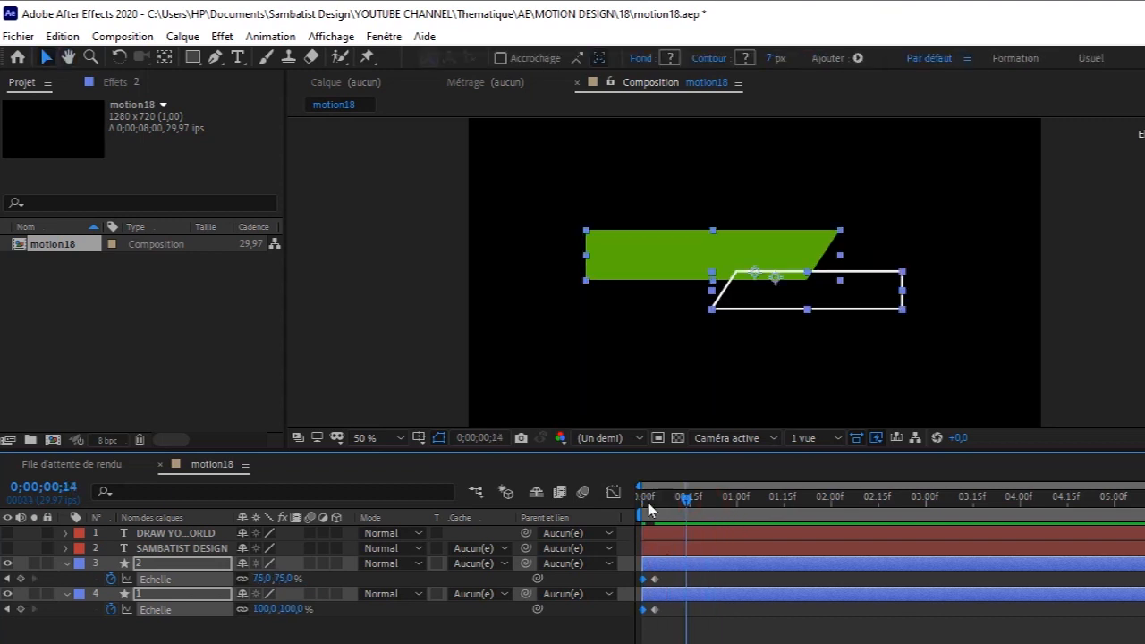
key("space")
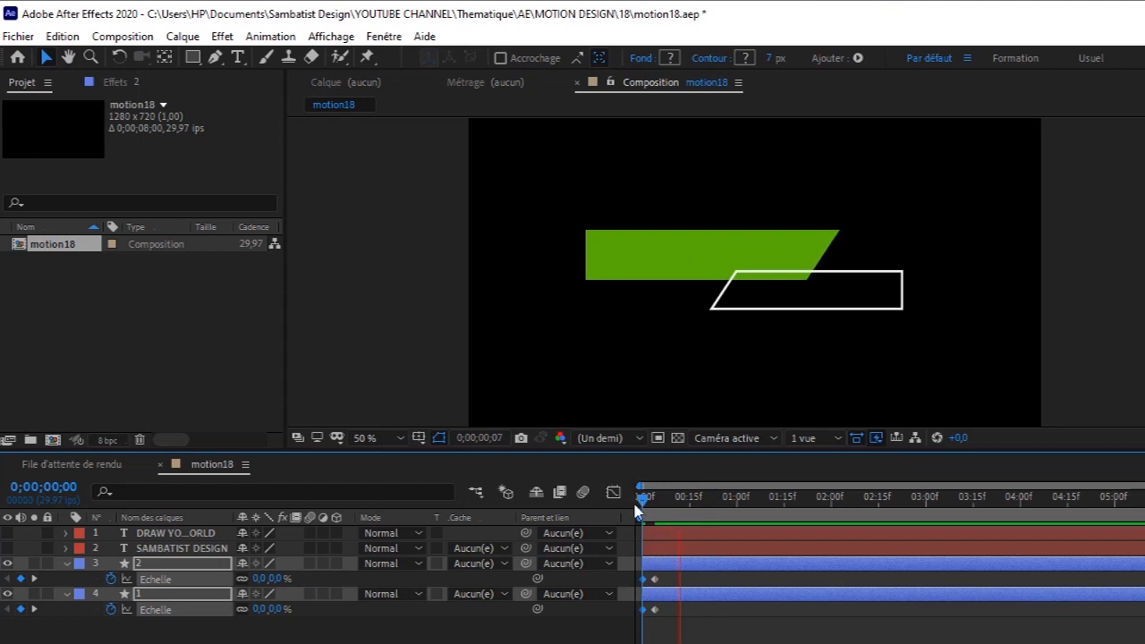
key("space")
Step: Move the ending Scale keyframes of layers 2 and 1 to 0;00;00;05
left_click_drag(696, 506, 655, 512)
key("Page_Down")
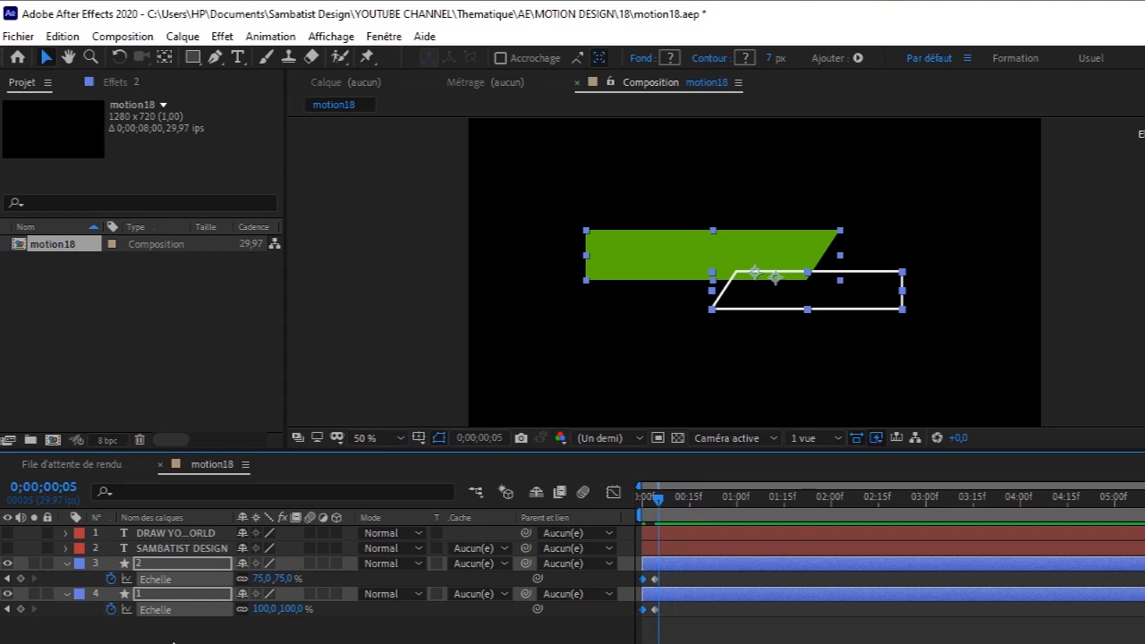
left_click(655, 580)
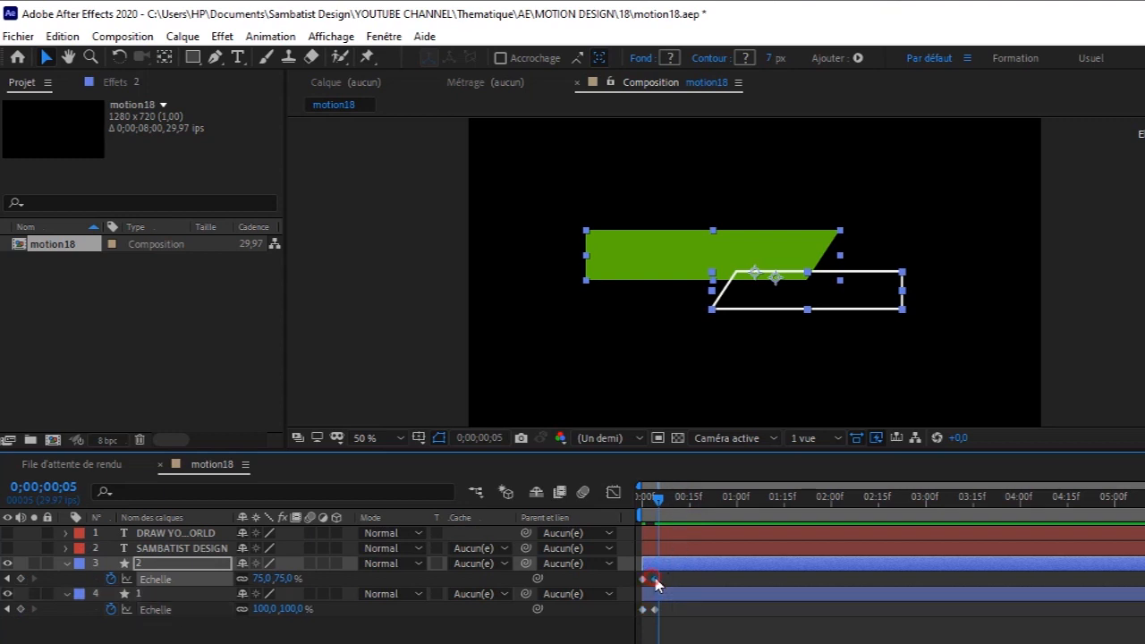
key("alt+Left")
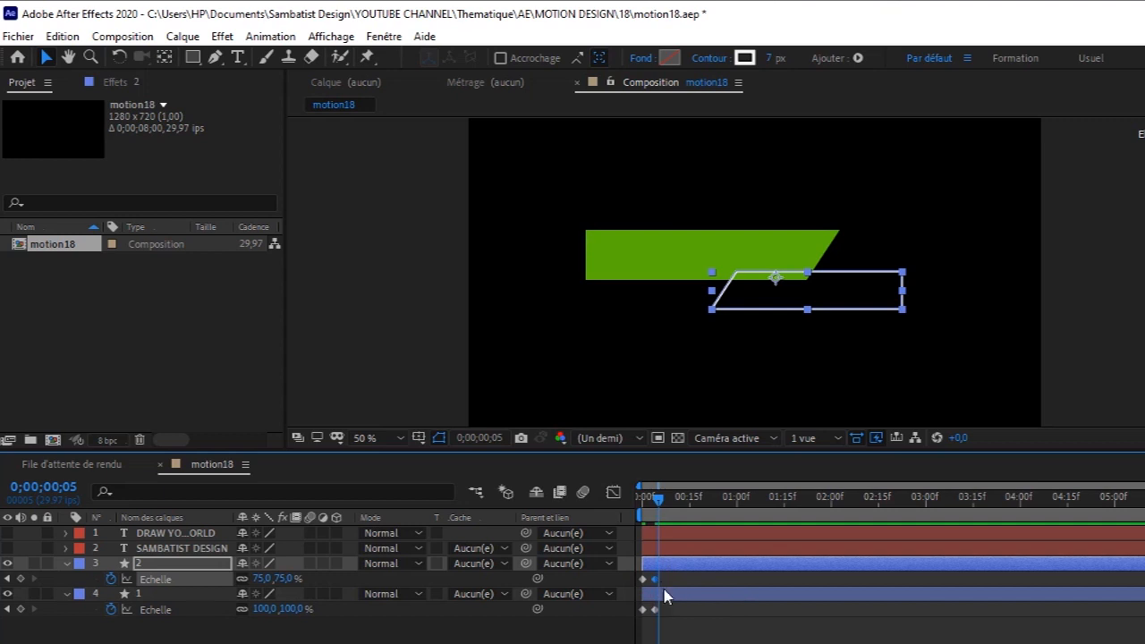
left_click_drag(667, 613, 659, 579)
Step: Preview the retimed scale animation from 0;00;00;00
left_click_drag(660, 507, 667, 509)
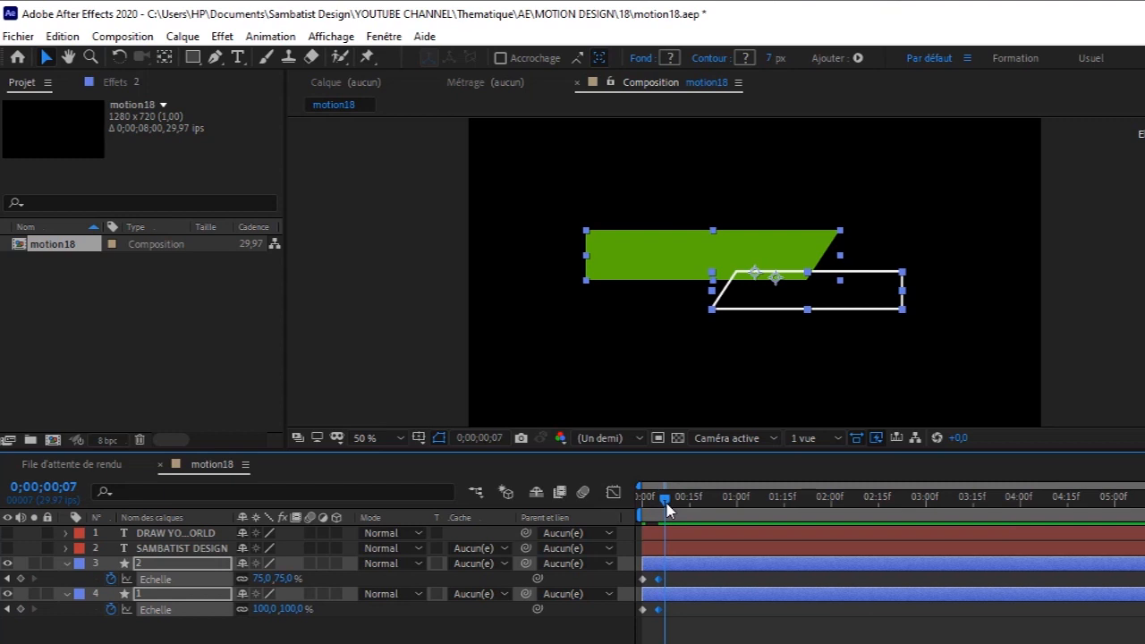
left_click_drag(667, 509, 633, 517)
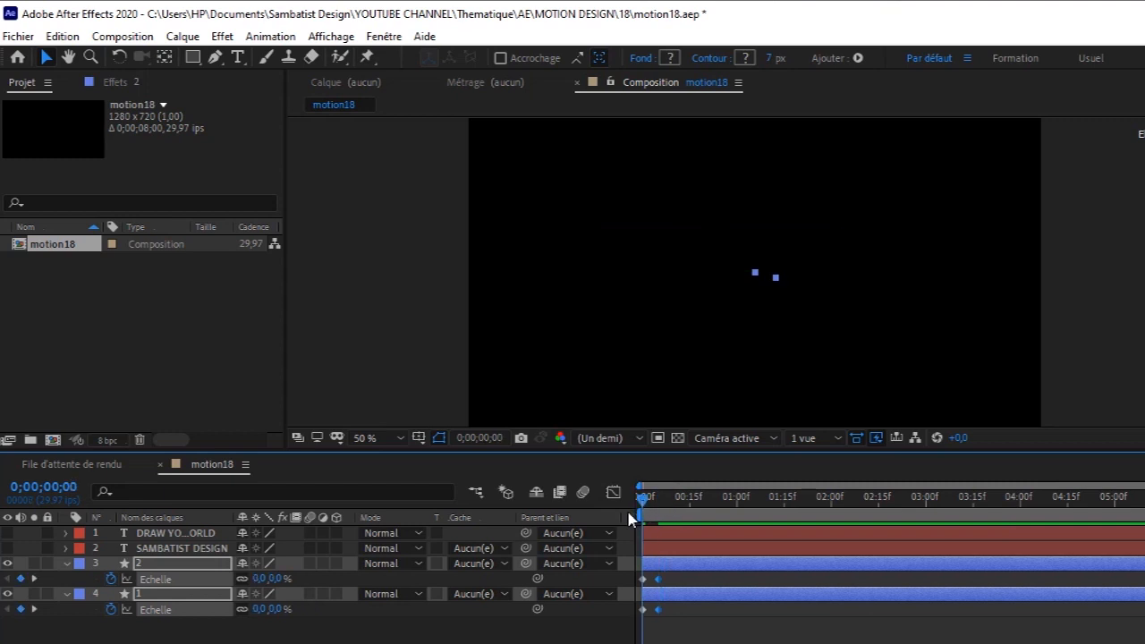
key("space")
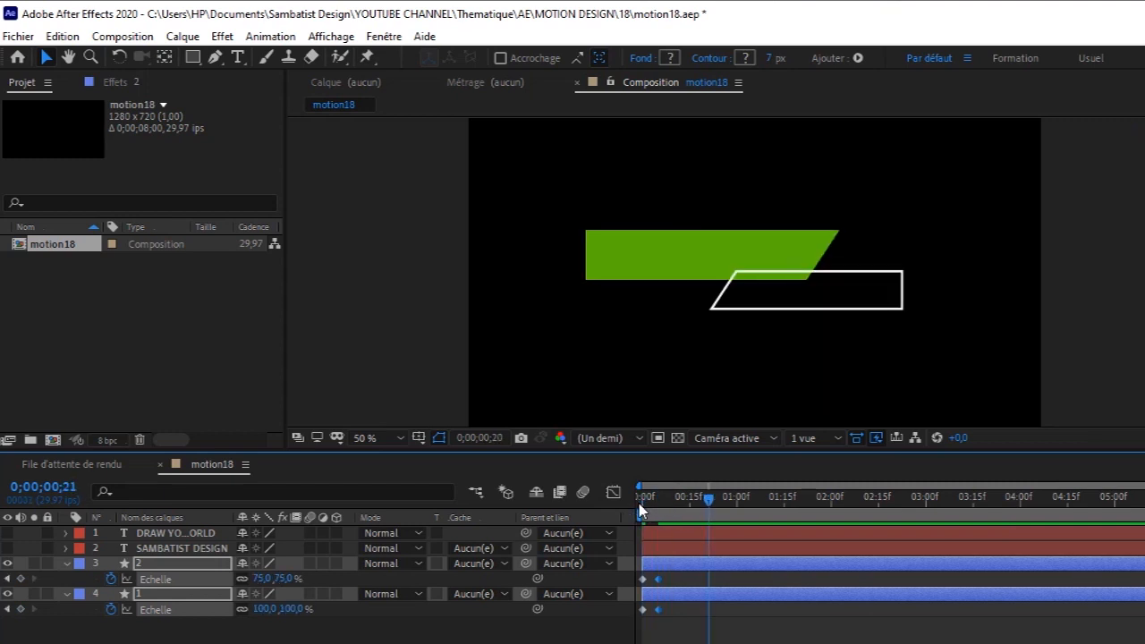
key("space")
Step: Go to 0;00;00;07 and add a Trim Paths (Réduire les tracés) operator to shape layer 2
left_click_drag(646, 509, 664, 516)
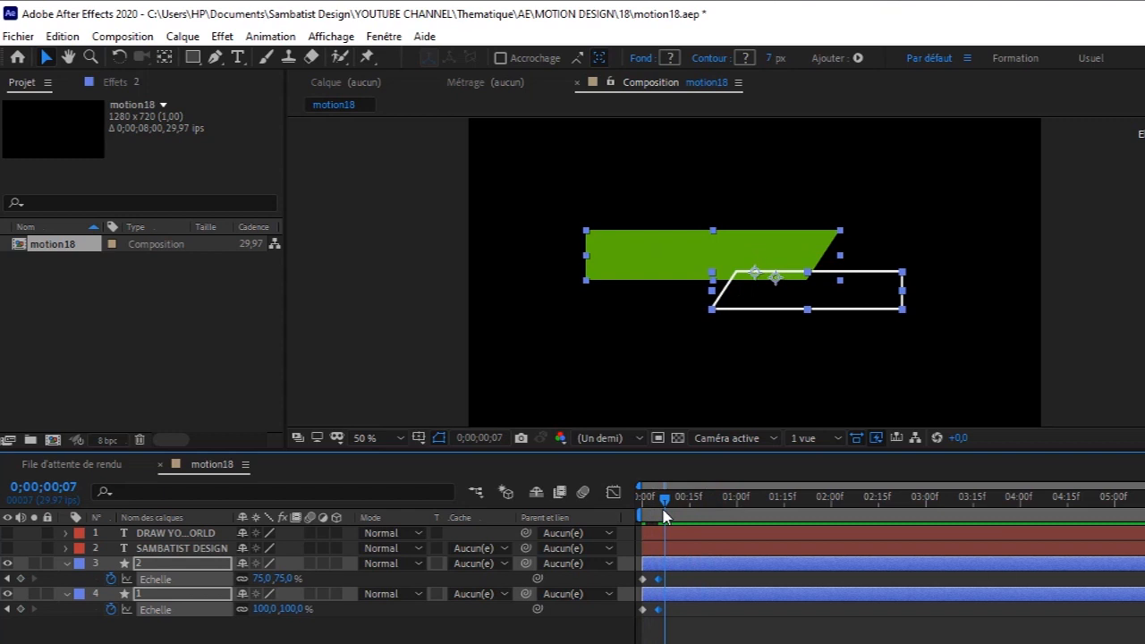
left_click(209, 637)
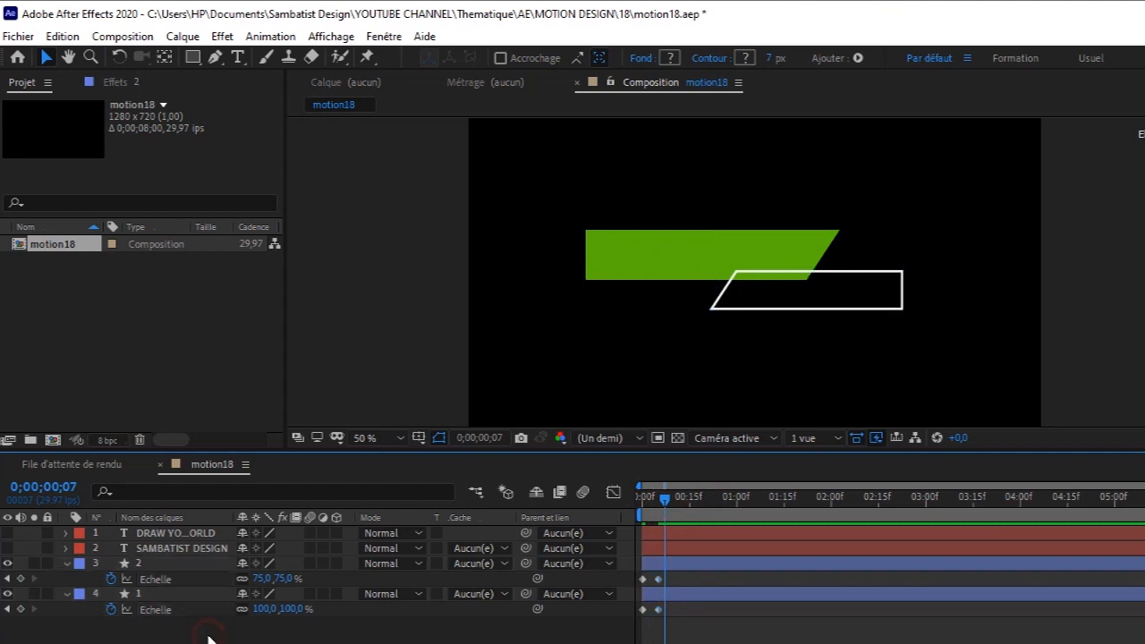
left_click(187, 571)
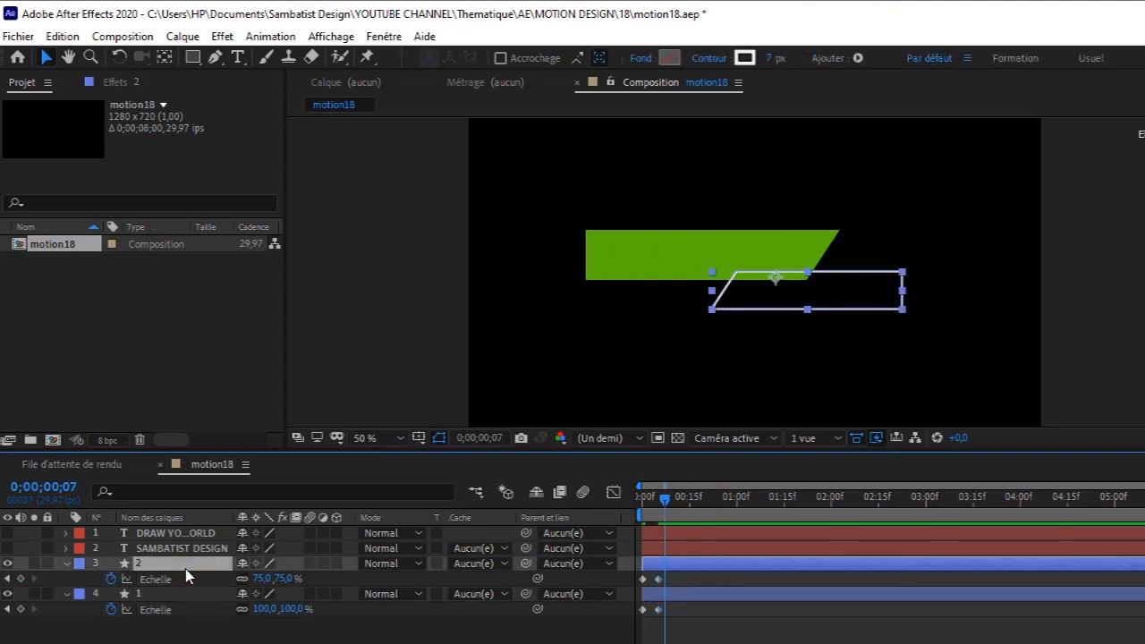
left_click(68, 566)
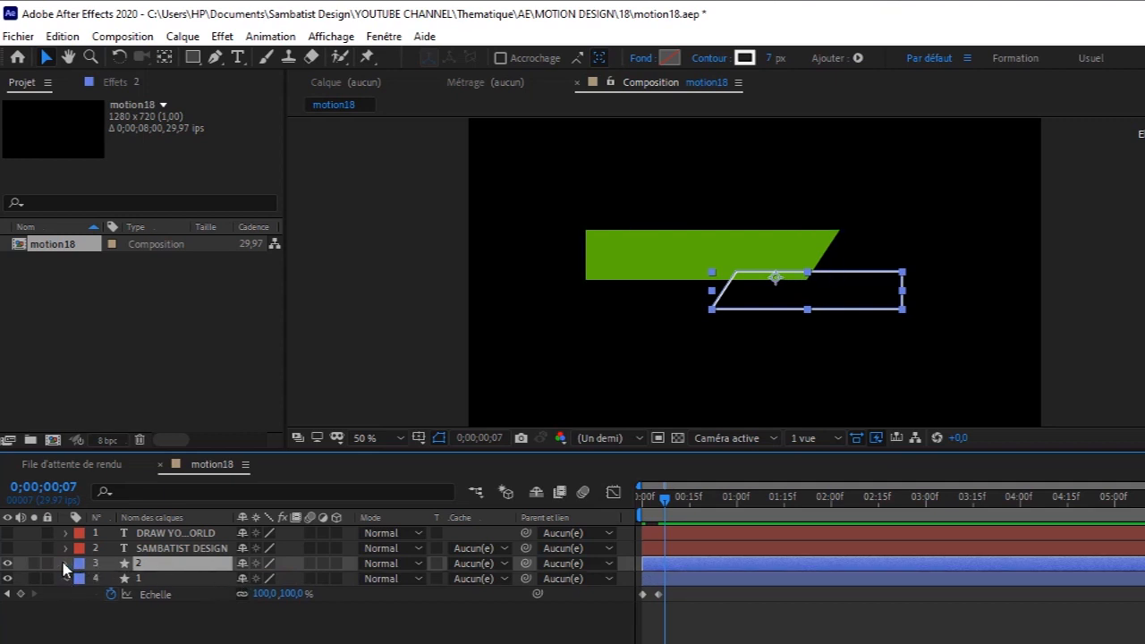
left_click(64, 564)
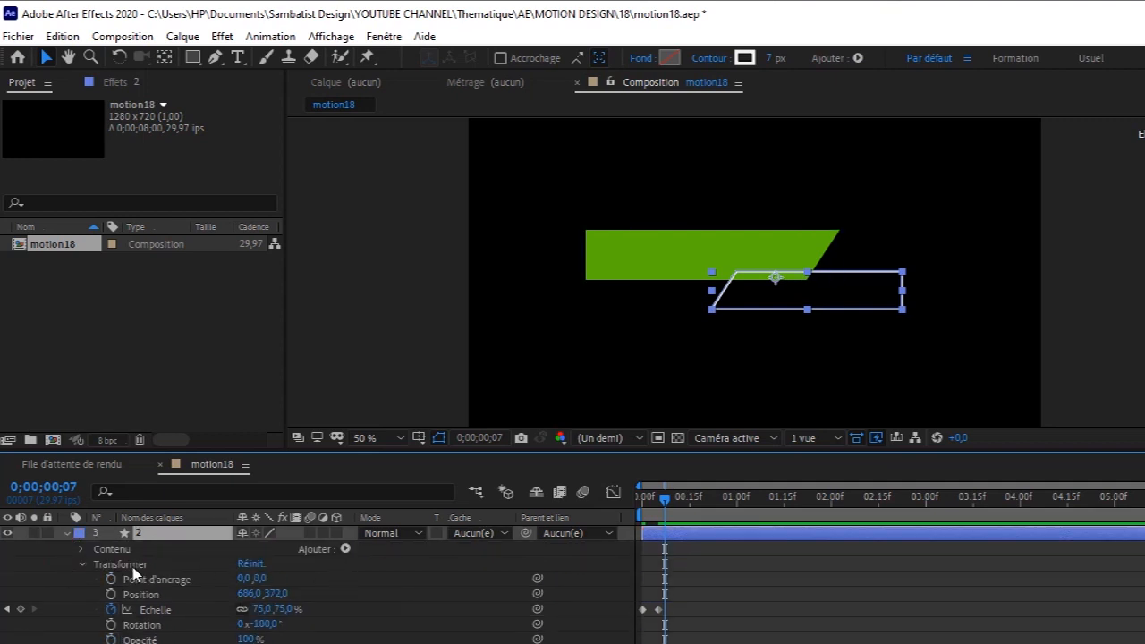
scroll(83, 569, "up", 1)
left_click(346, 579)
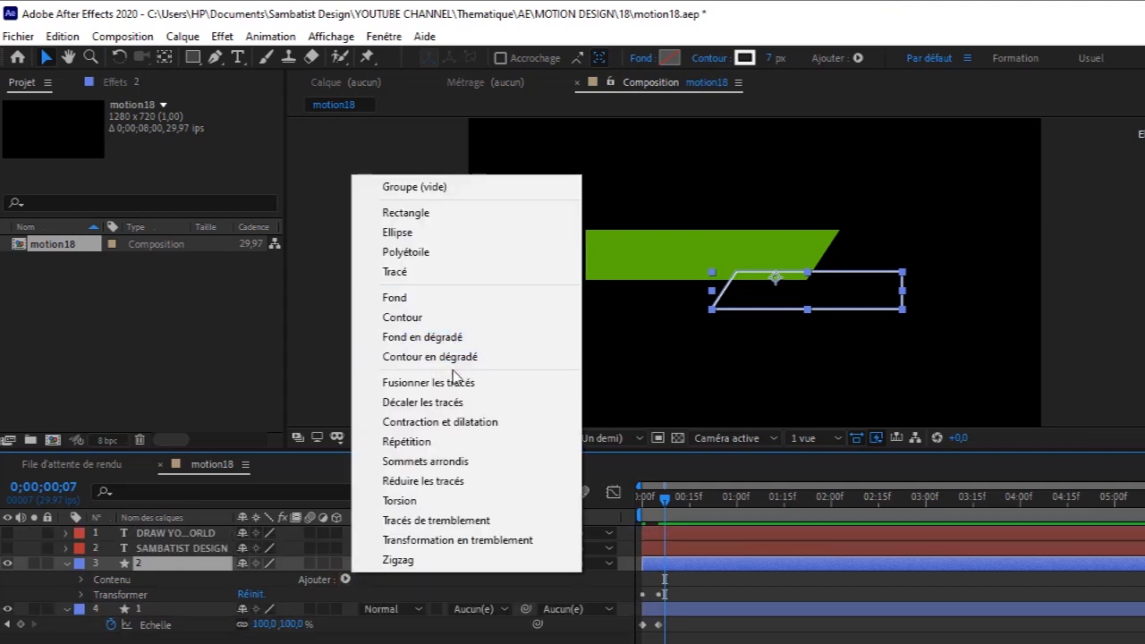
left_click(445, 480)
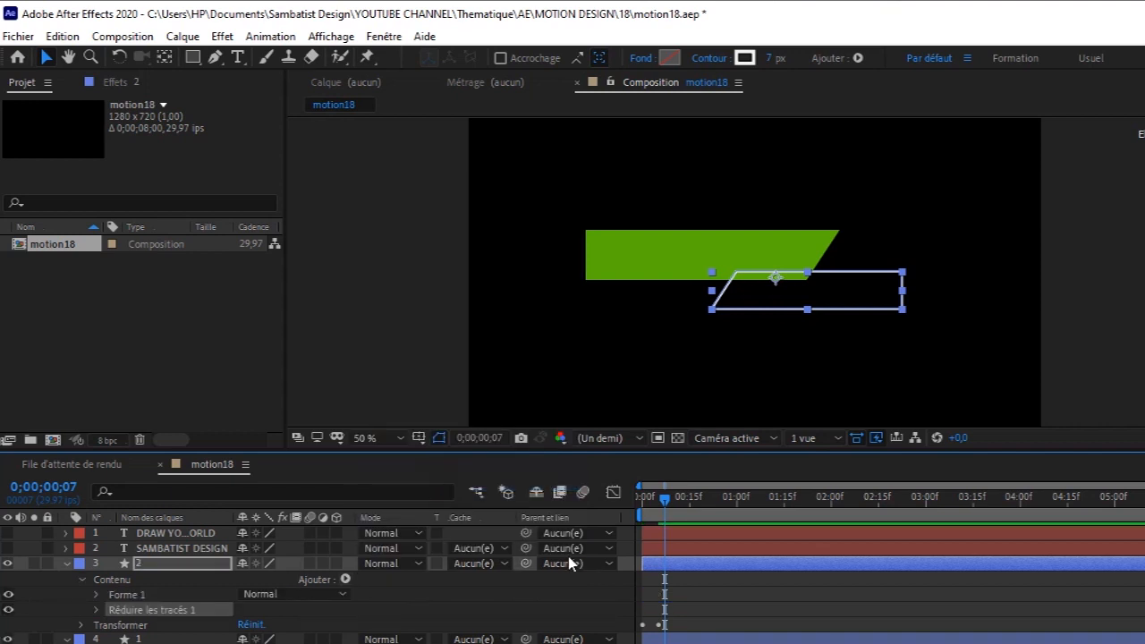
Step: Add keyframes for the trim operator's start (Début) and end (Fin) at 0;00;00;07
left_click(97, 611)
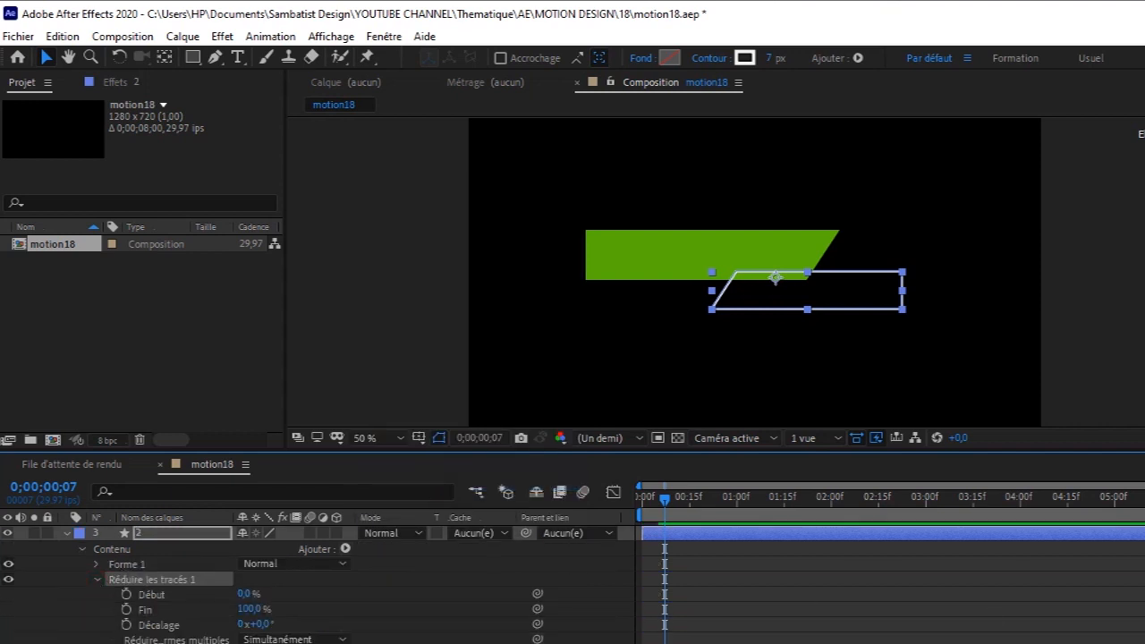
scroll(179, 582, "down", 2)
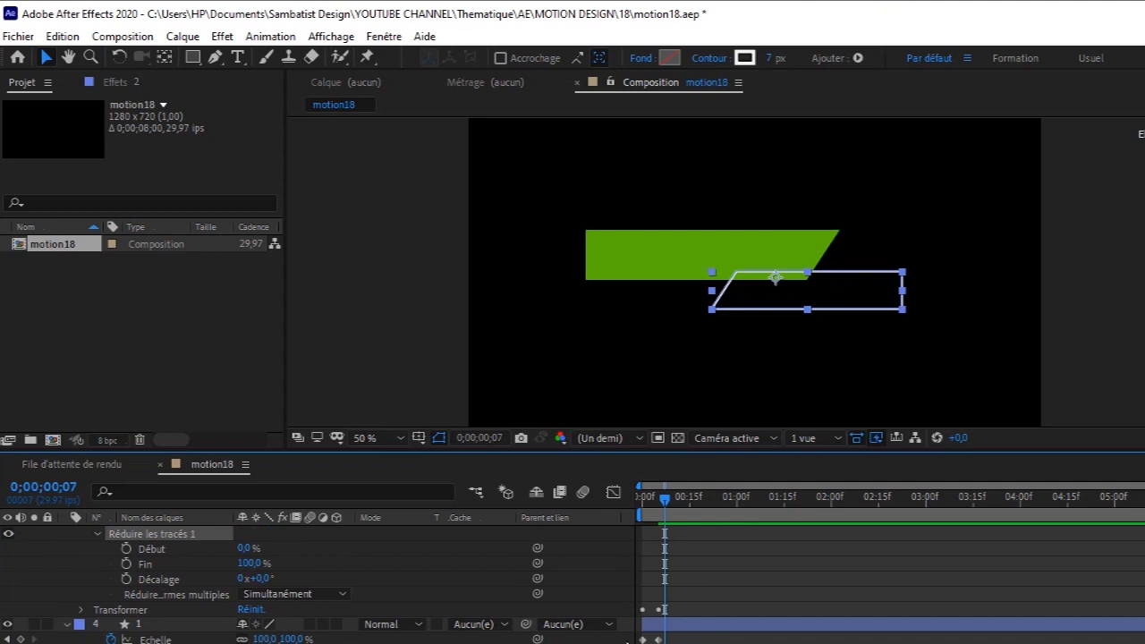
left_click(126, 550)
left_click(126, 563)
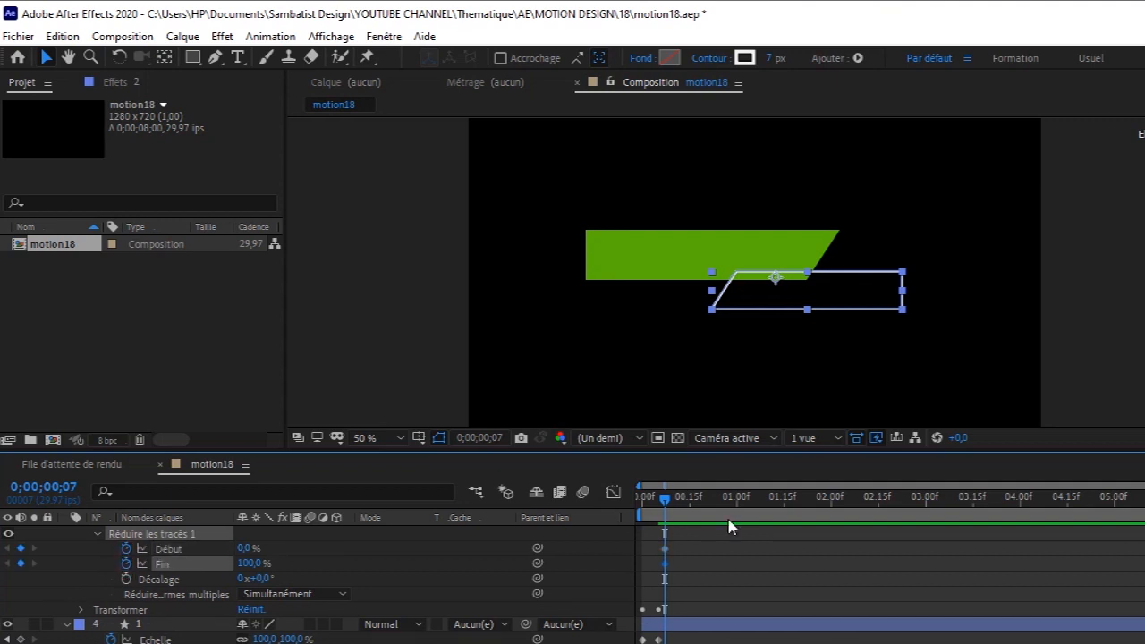
Step: At 0;00;00;12, set the trim operator's end (Fin) to 67% and its start (Début) to 43%
left_click_drag(666, 513, 680, 511)
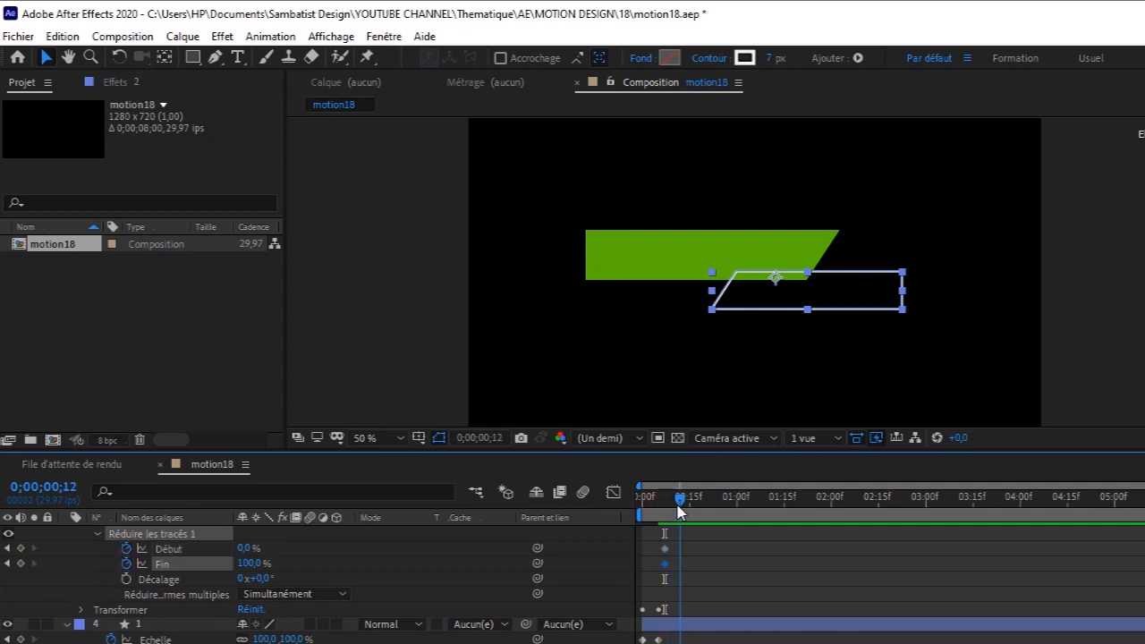
left_click(253, 563)
left_click_drag(271, 563, 232, 563)
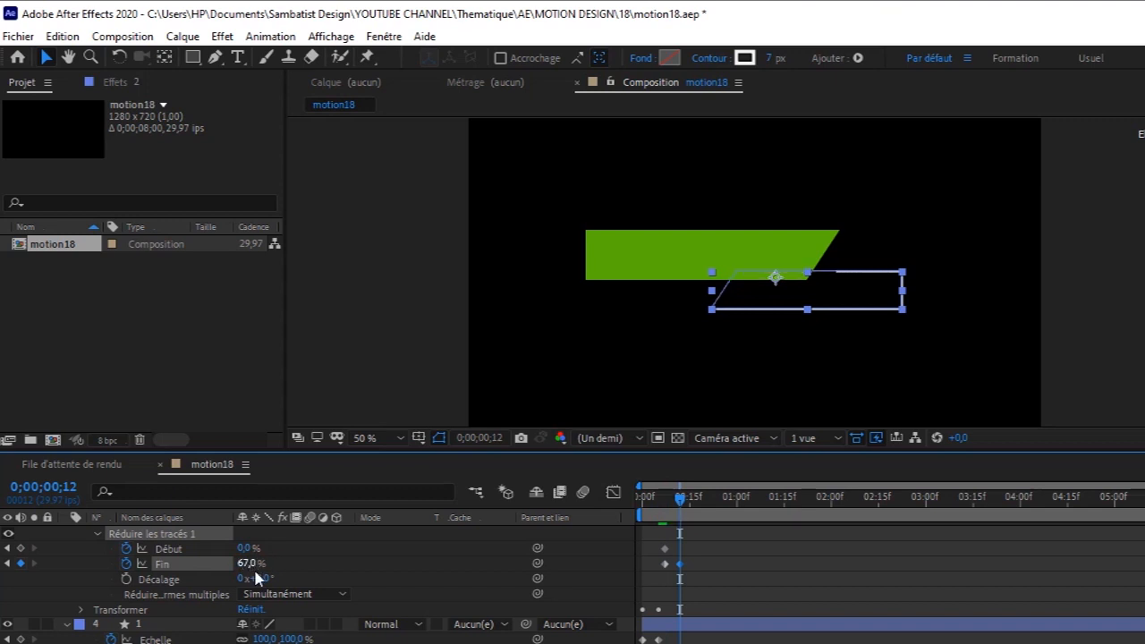
left_click_drag(246, 549, 255, 547)
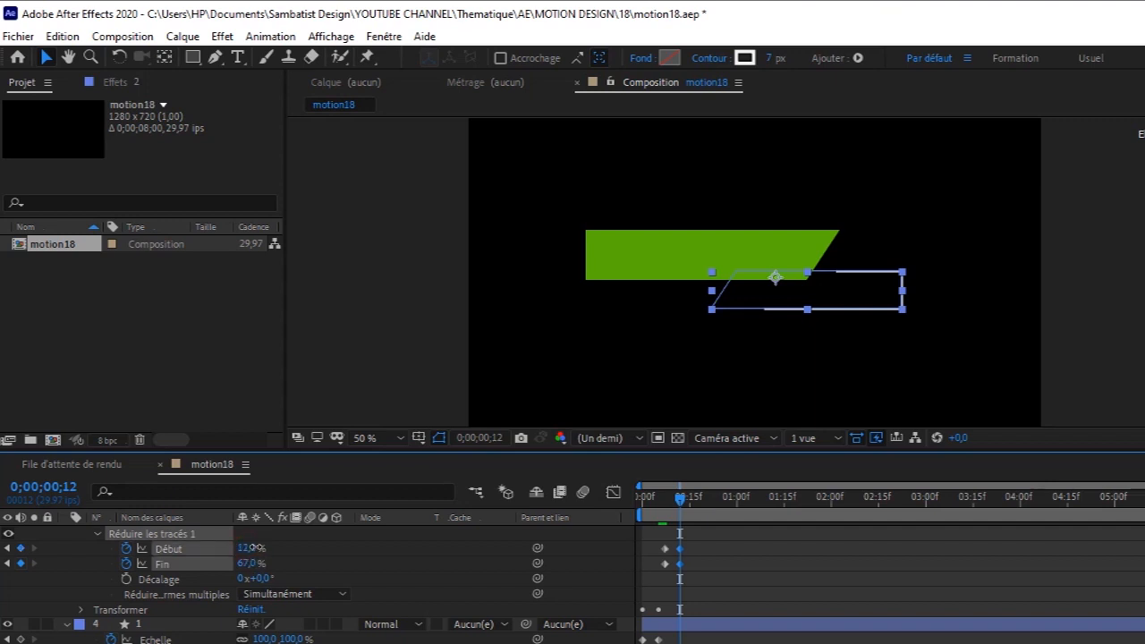
left_click_drag(257, 547, 281, 547)
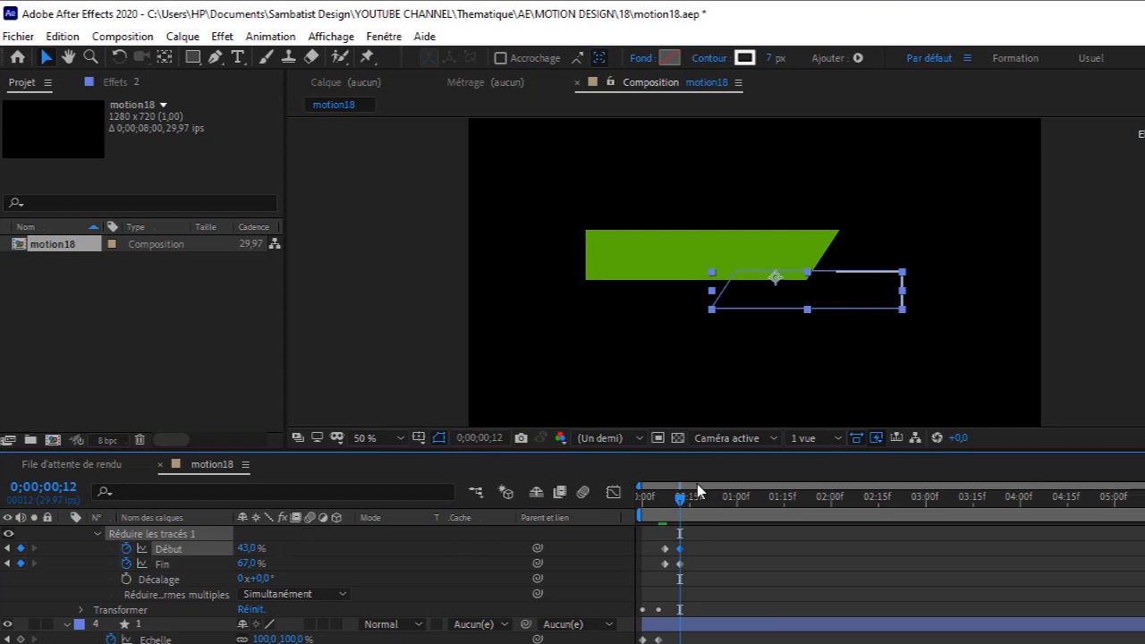
Step: Preview the trim animation from 0;00;00;00, finishing with the playhead at 0;00;00;14
left_click_drag(682, 499, 611, 516)
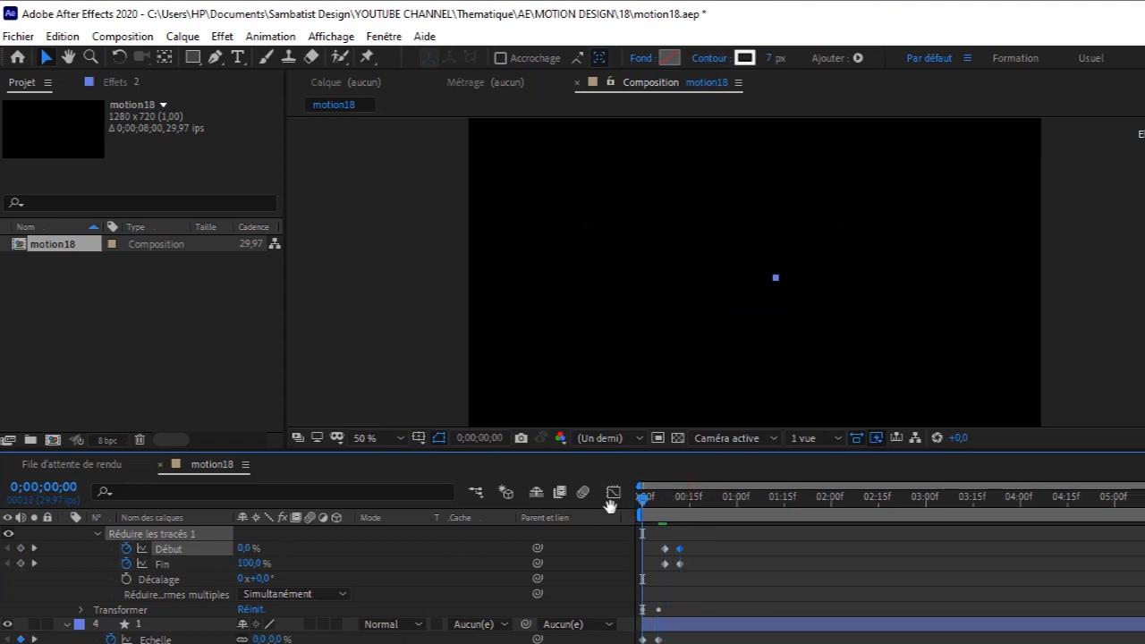
key("space")
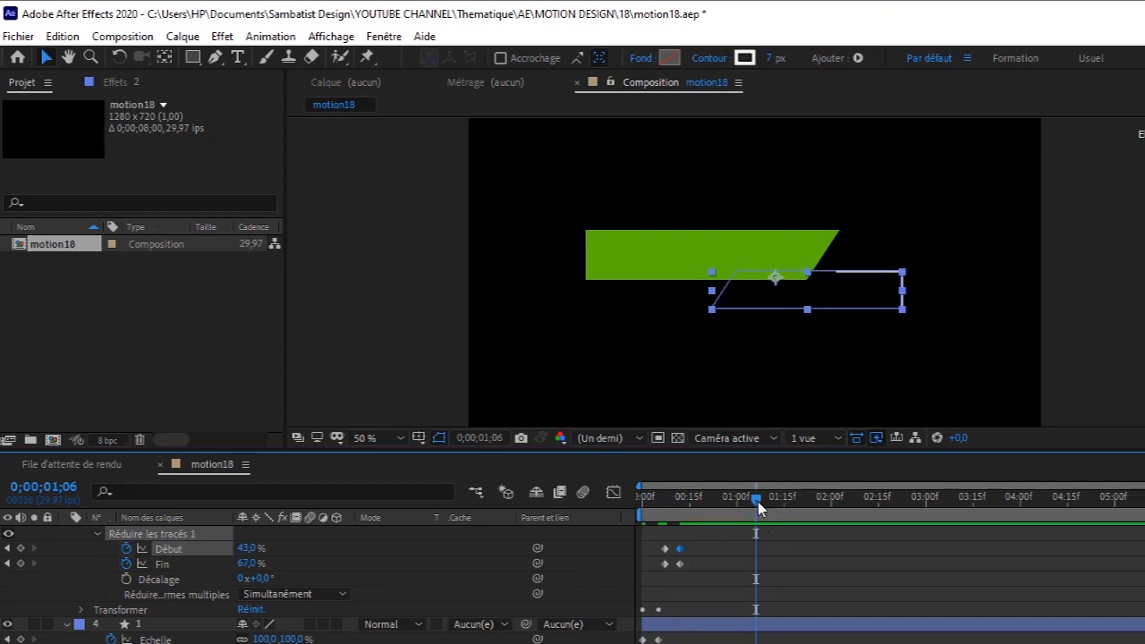
left_click_drag(758, 502, 690, 529)
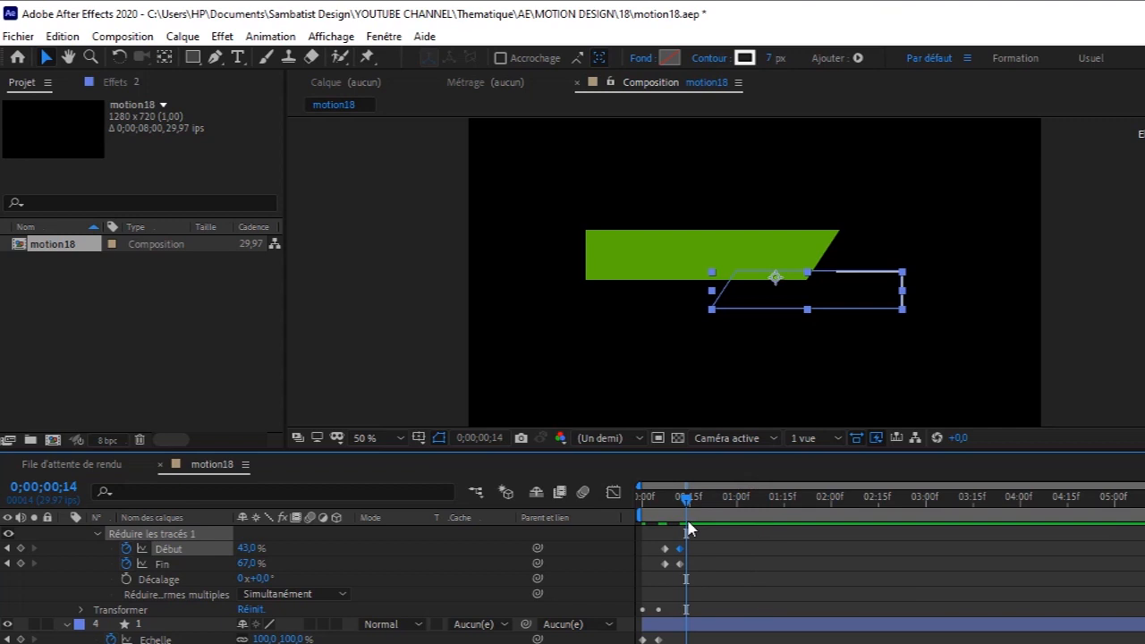
Step: Collapse shape layer 2 and make the SAMBATIST DESIGN and DRAW YOUR WORLD text layers visible
scroll(974, 551, "up", 5)
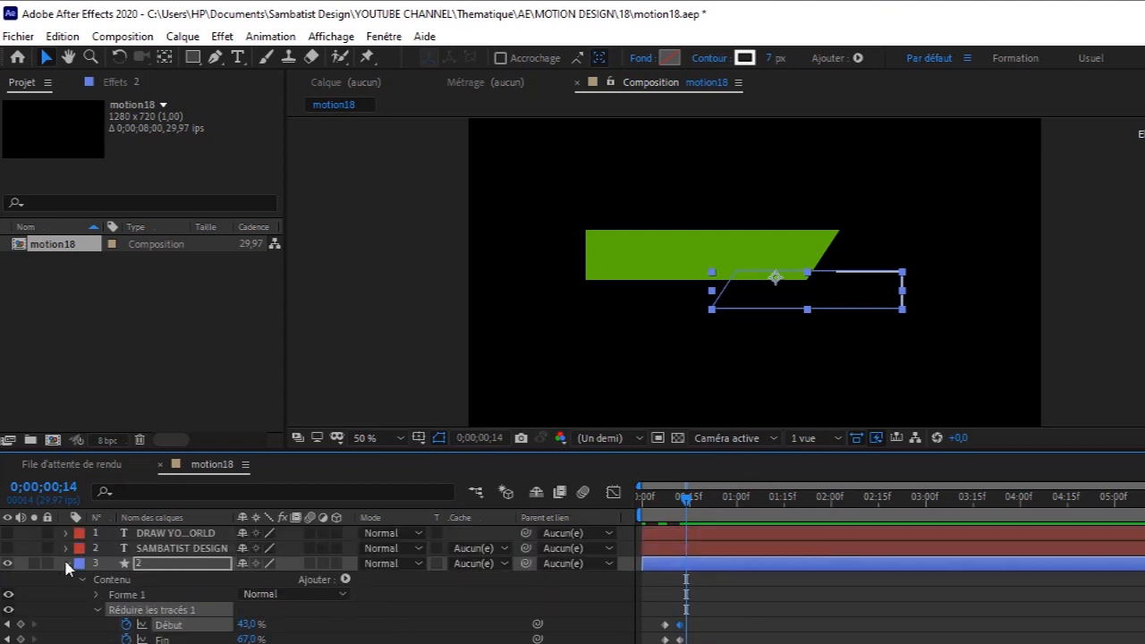
left_click(67, 564)
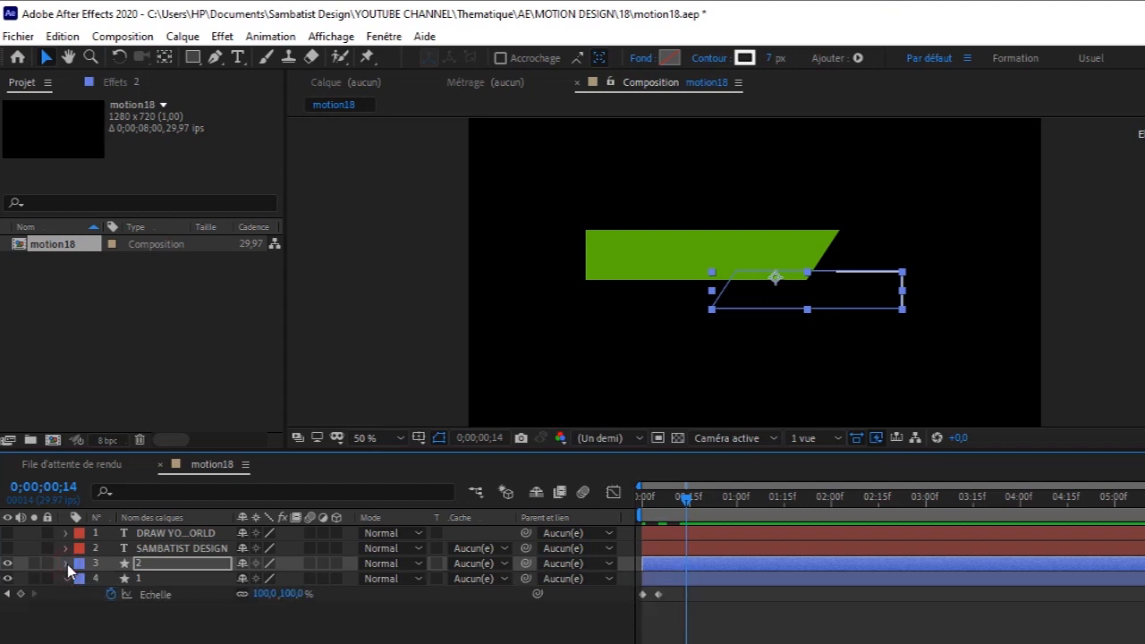
left_click(154, 549)
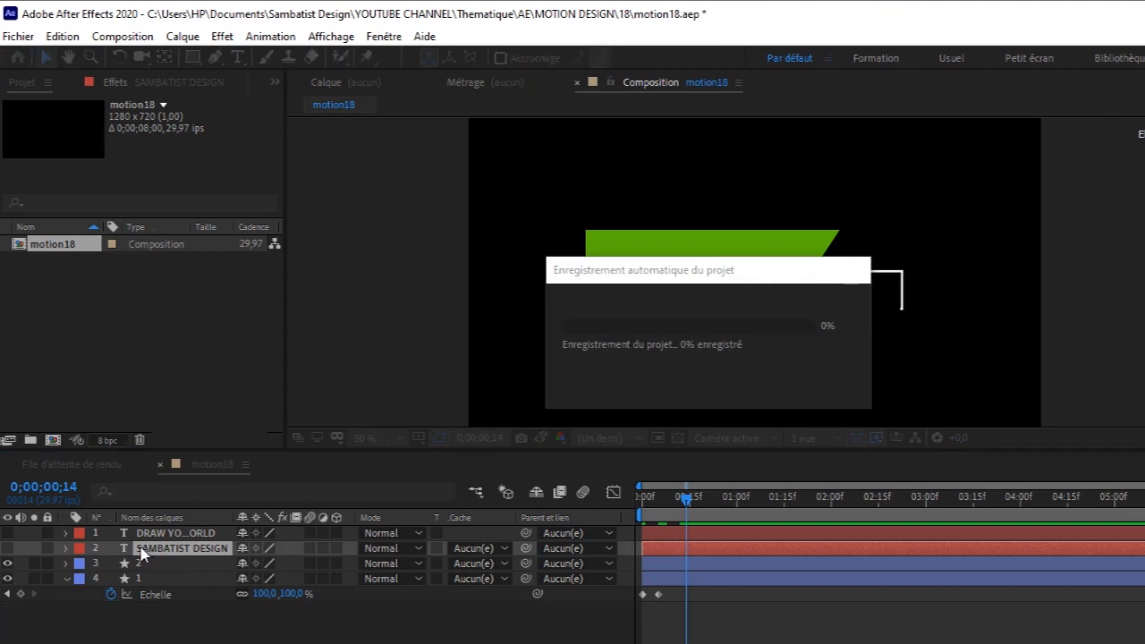
left_click(7, 549)
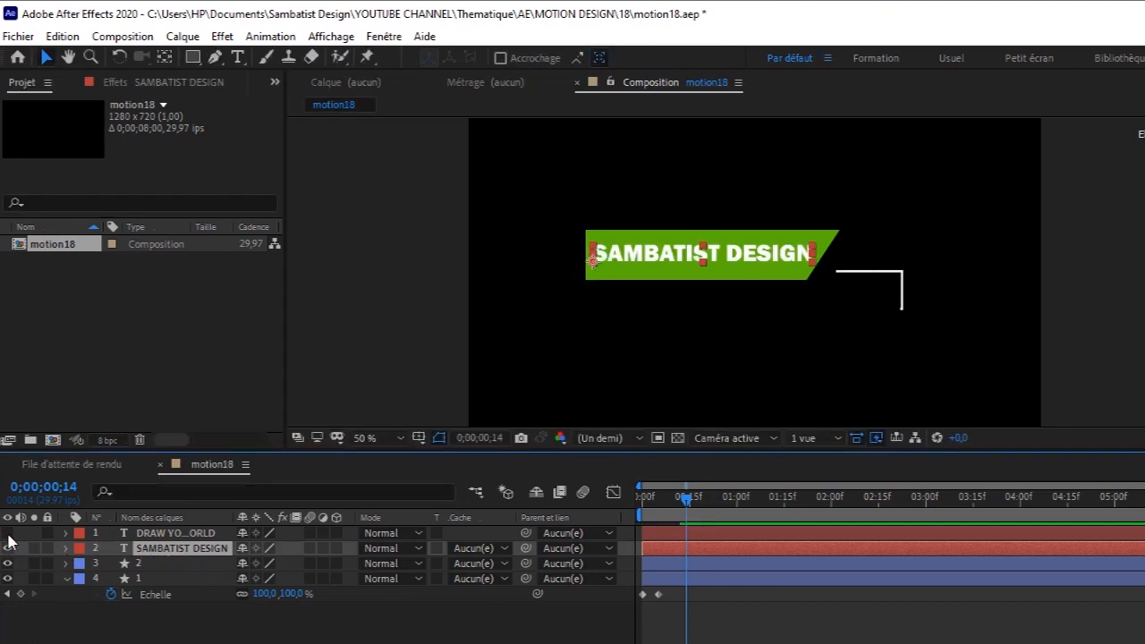
left_click(7, 534)
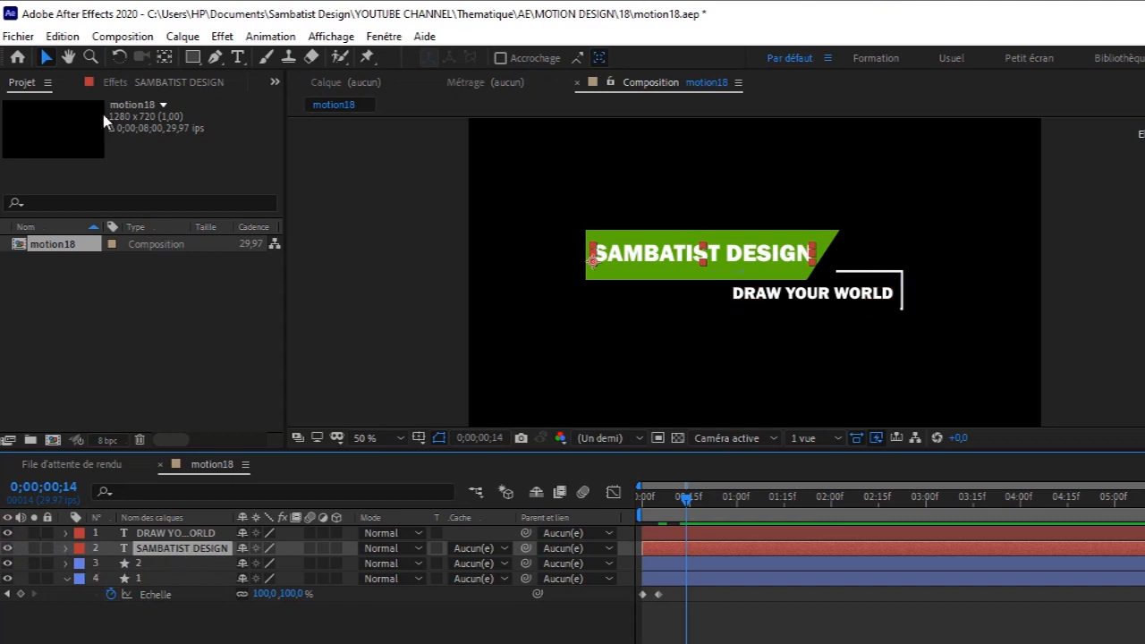
Step: Reveal only the keyframed properties of shape layers 1 and 2 in the timeline
left_click(173, 580)
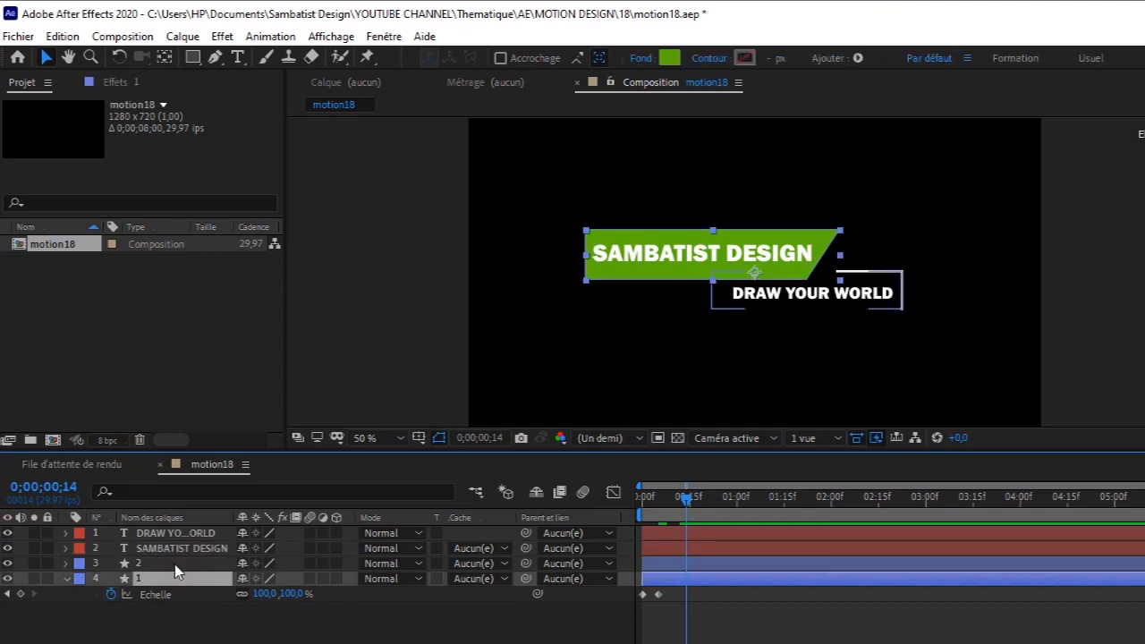
left_click(175, 564, "shift")
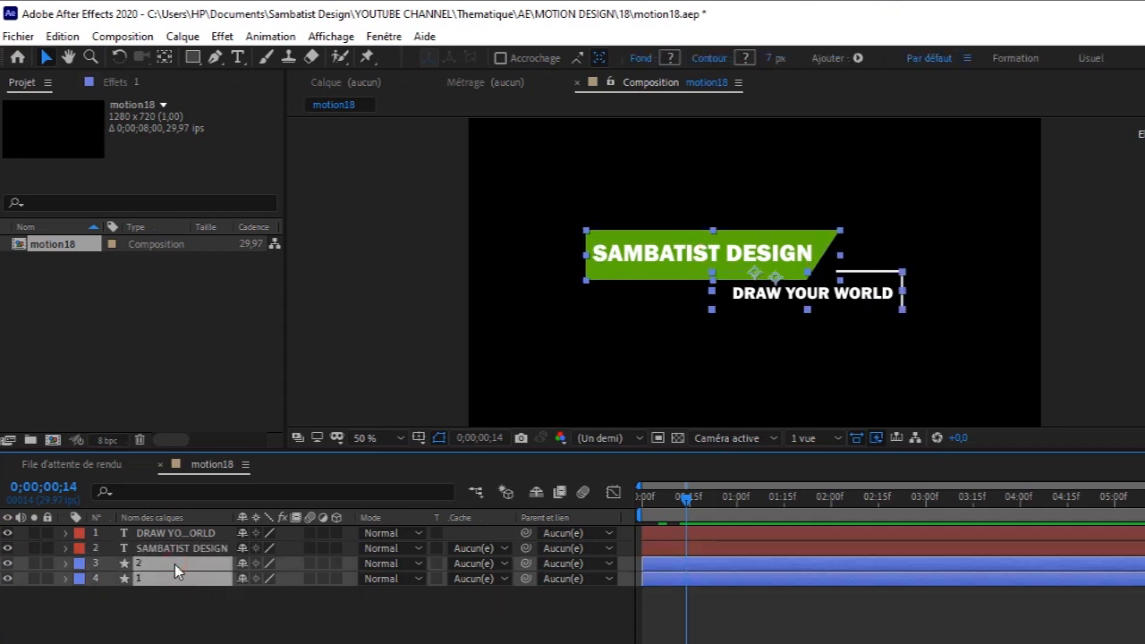
key("u")
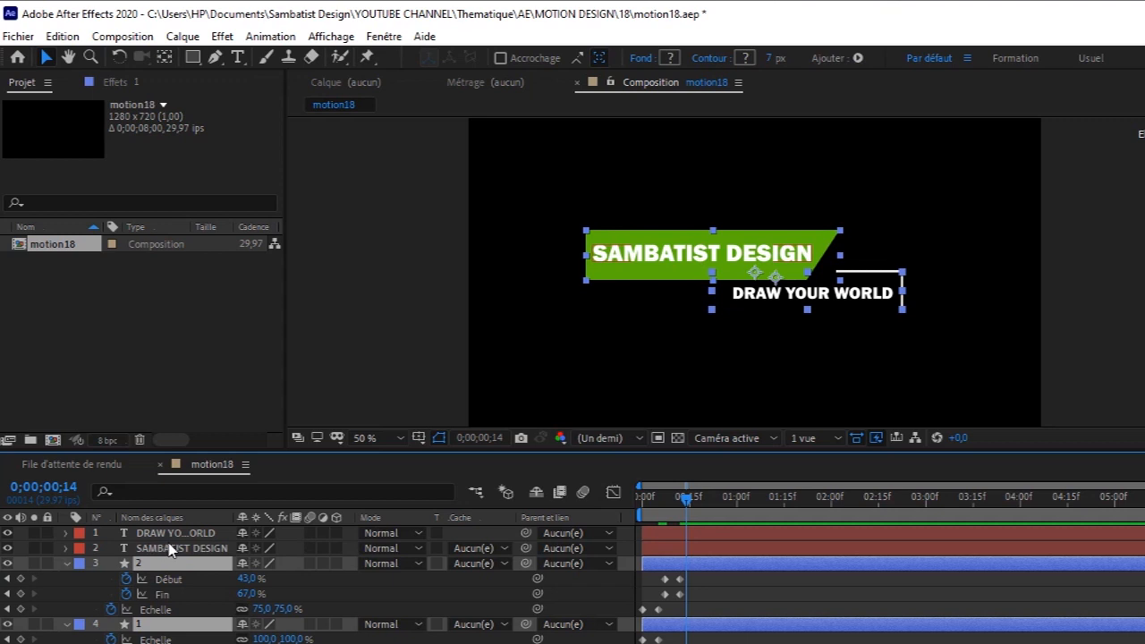
Step: Draw a closed four-point Pen mask on the SAMBATIST DESIGN layer, just below its text and about as wide
left_click(170, 549)
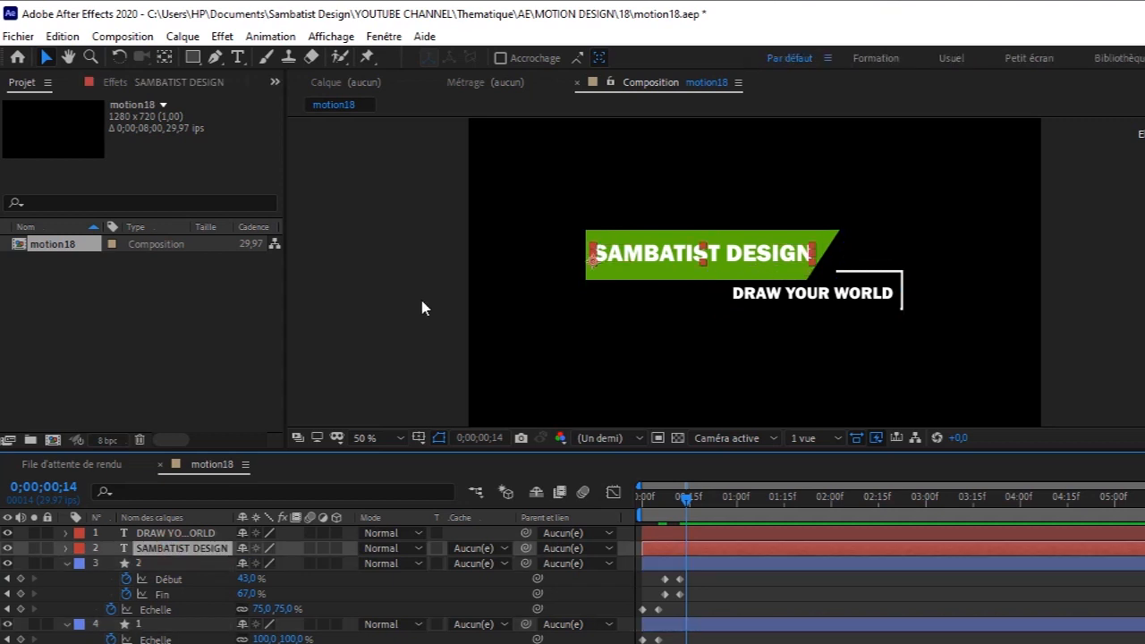
left_click(221, 56)
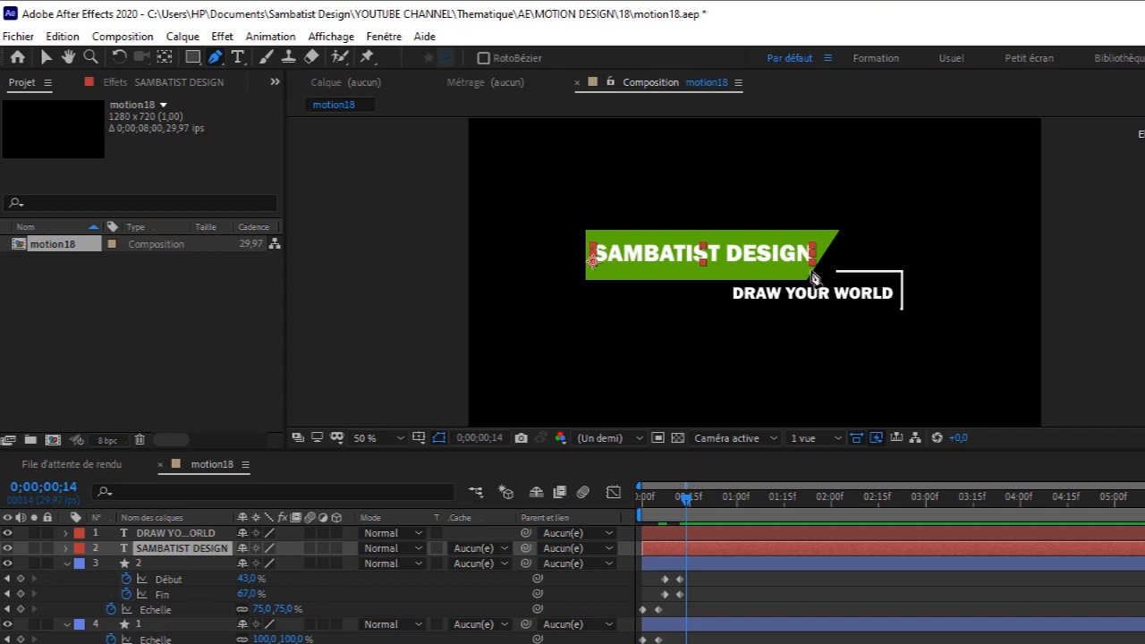
left_click(811, 269)
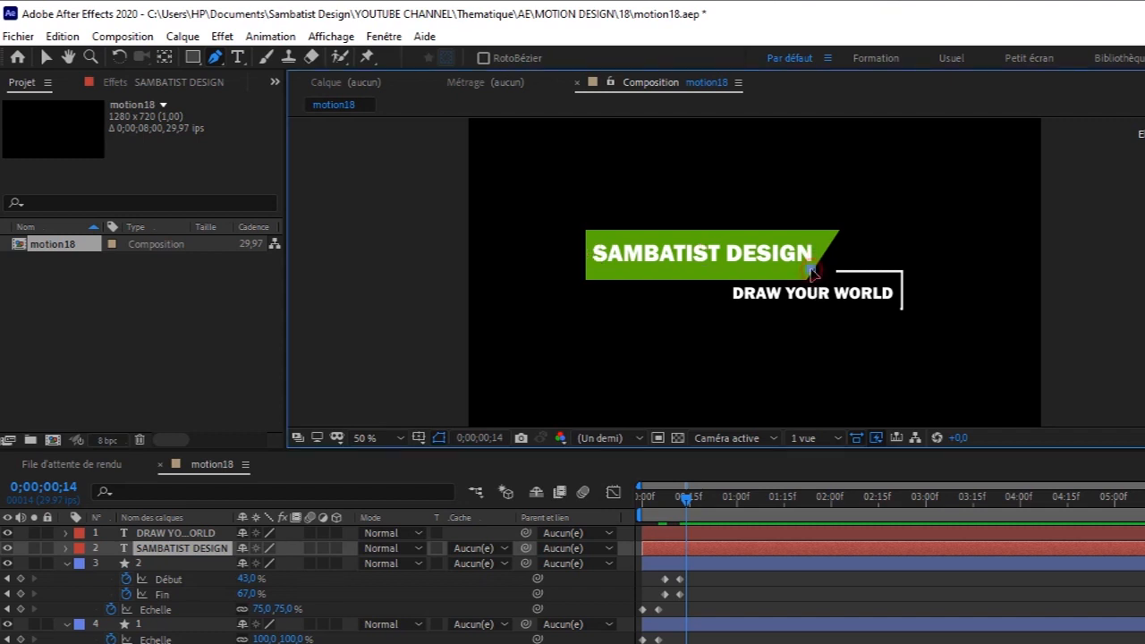
left_click(584, 266)
left_click(590, 307)
left_click(811, 306)
left_click(810, 268)
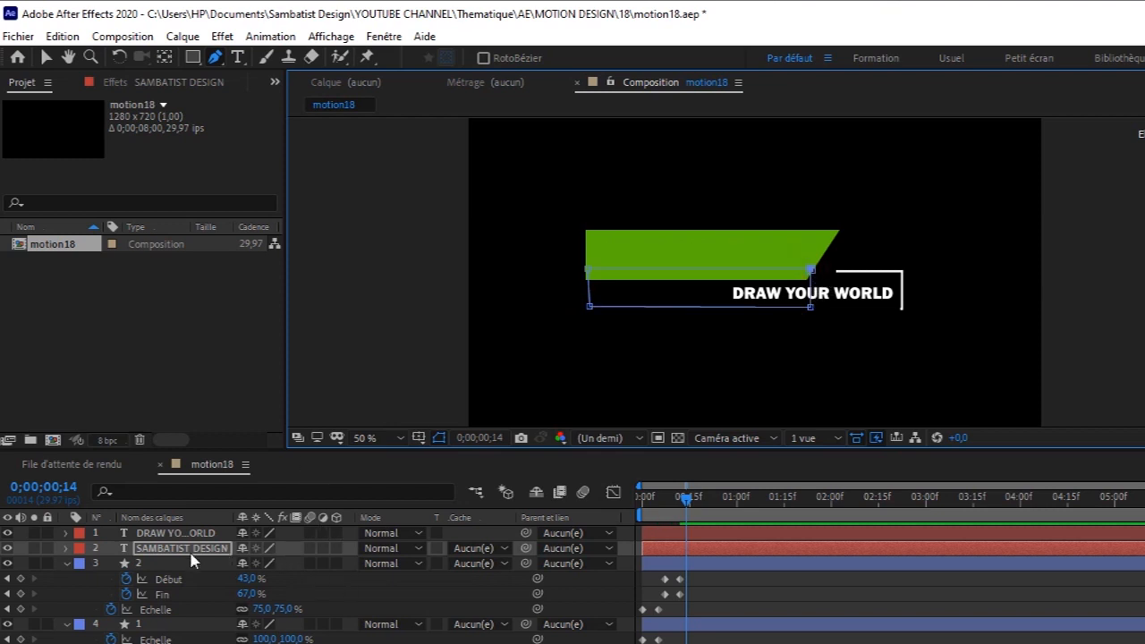
Step: Invert the mask (Inversé) on the SAMBATIST DESIGN layer
left_click(66, 549)
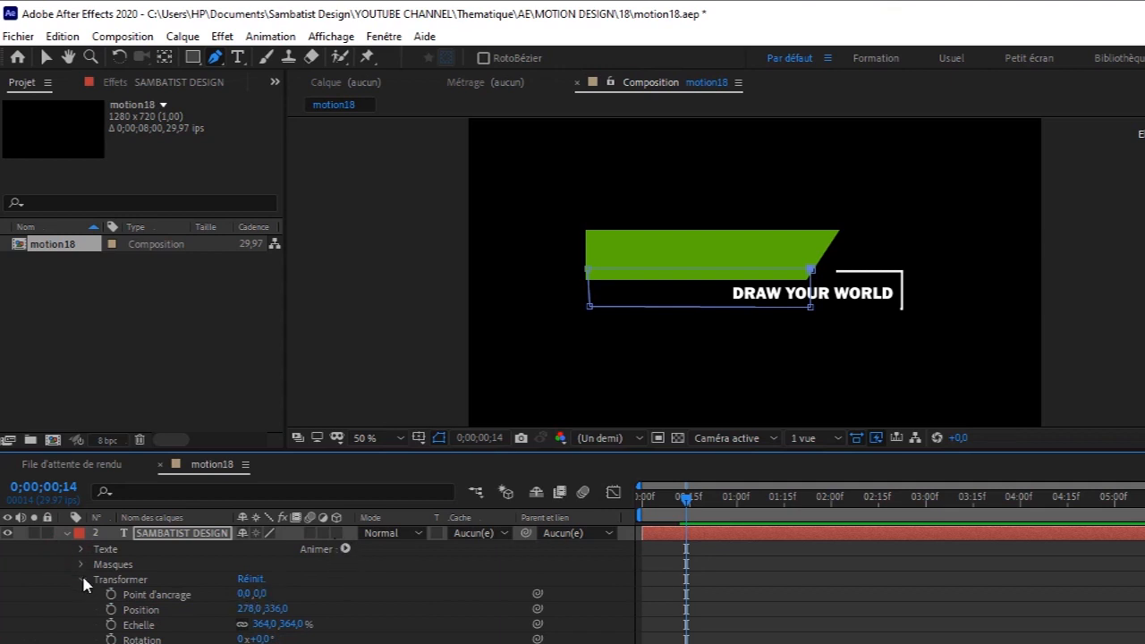
left_click(81, 580)
left_click(82, 564)
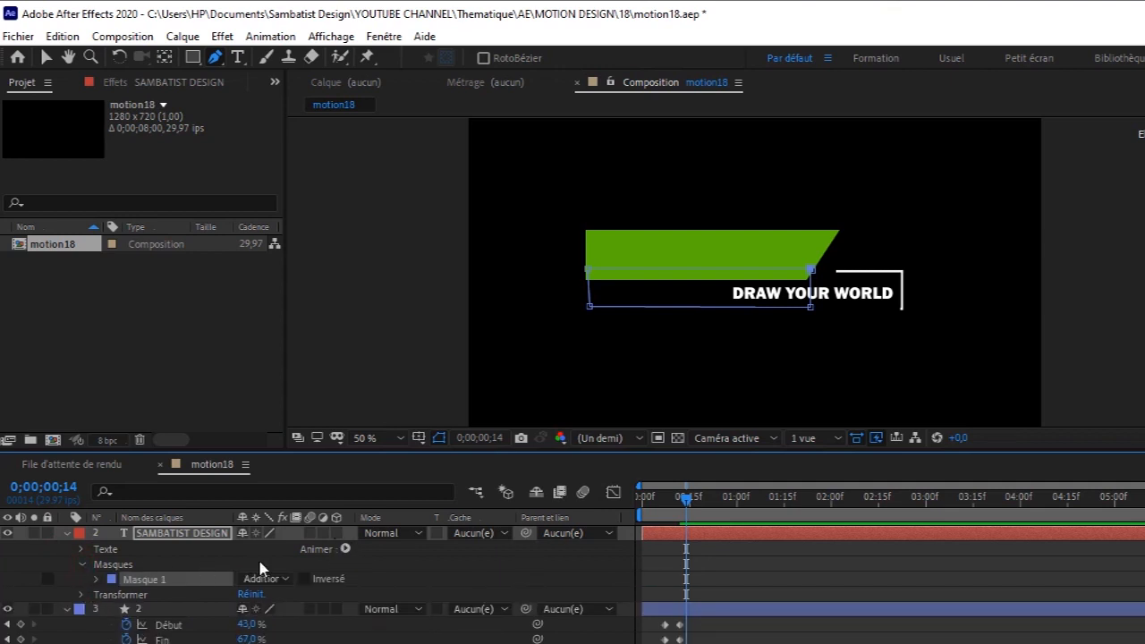
left_click(302, 580)
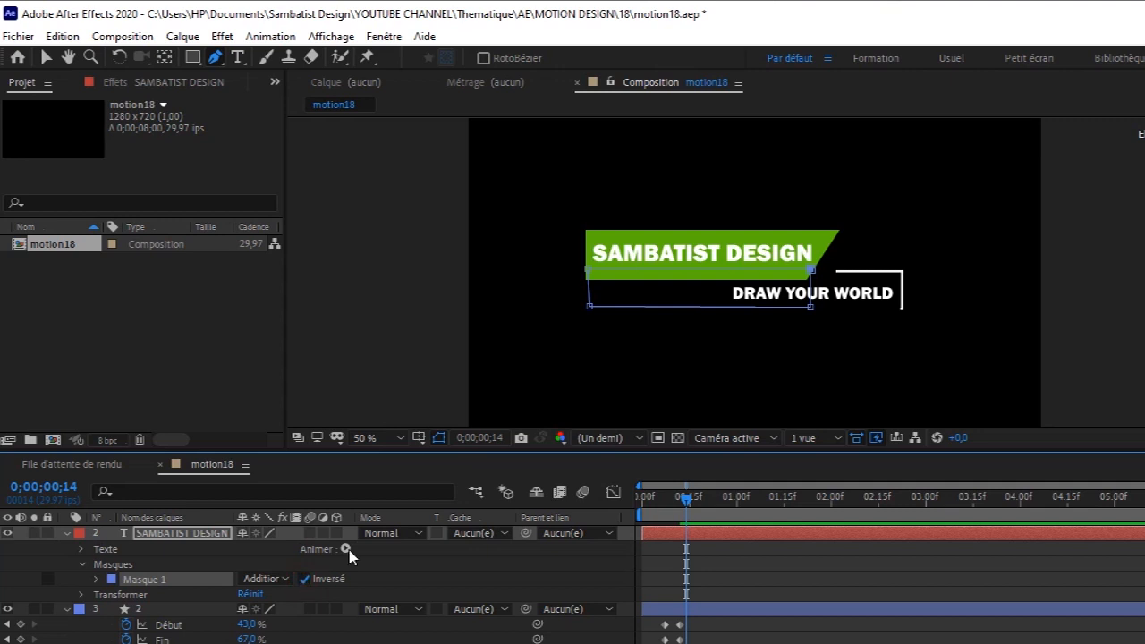
Step: Add a Position text animator to the SAMBATIST DESIGN layer and keyframe its position at 0;00;00;20
left_click(347, 552)
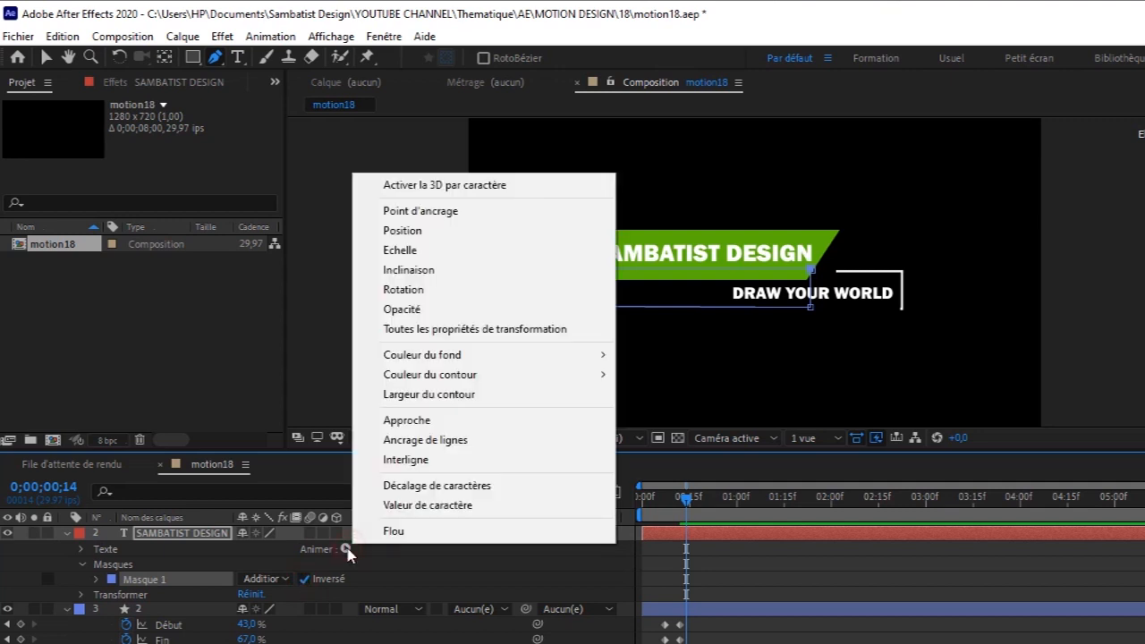
left_click(425, 231)
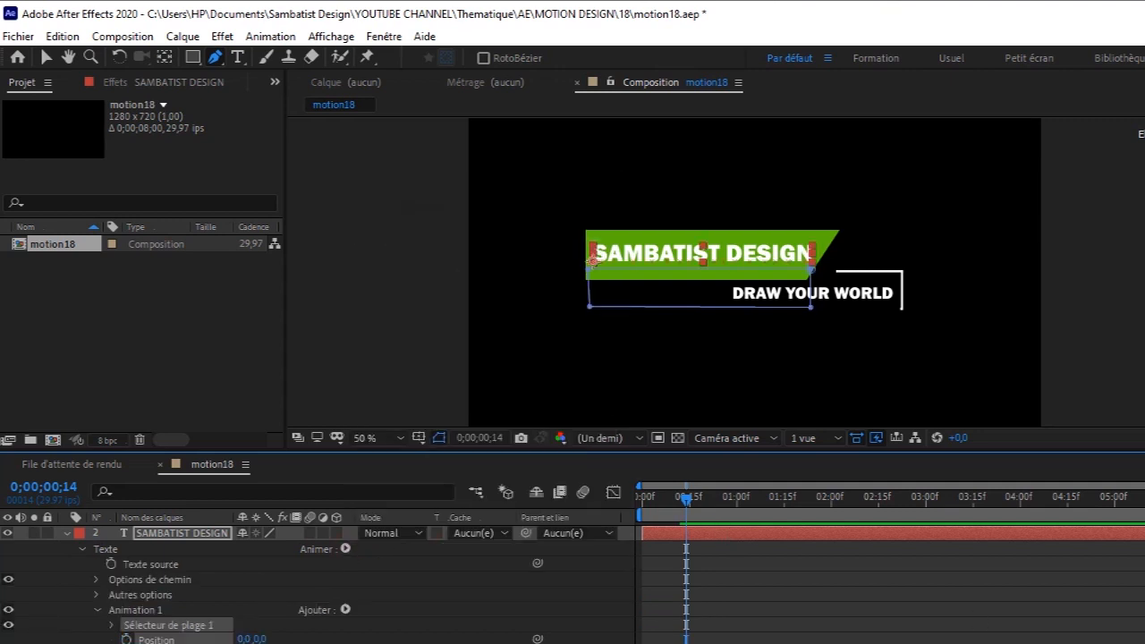
scroll(790, 532, "down", 4)
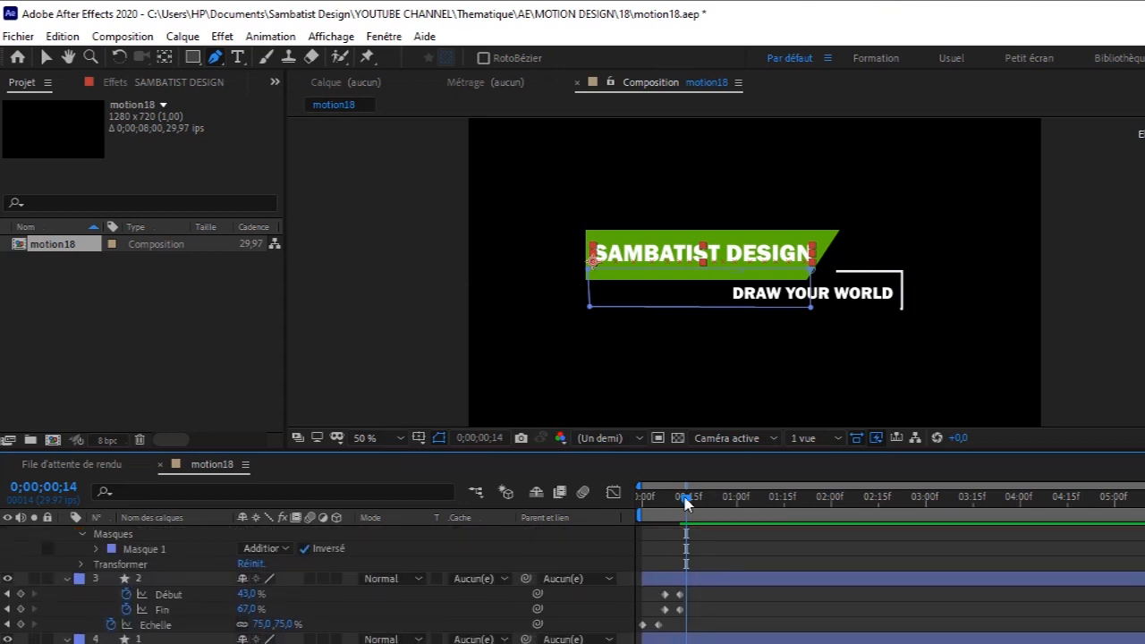
left_click_drag(688, 503, 708, 508)
scroll(322, 582, "up", 5)
scroll(131, 626, "down", 2)
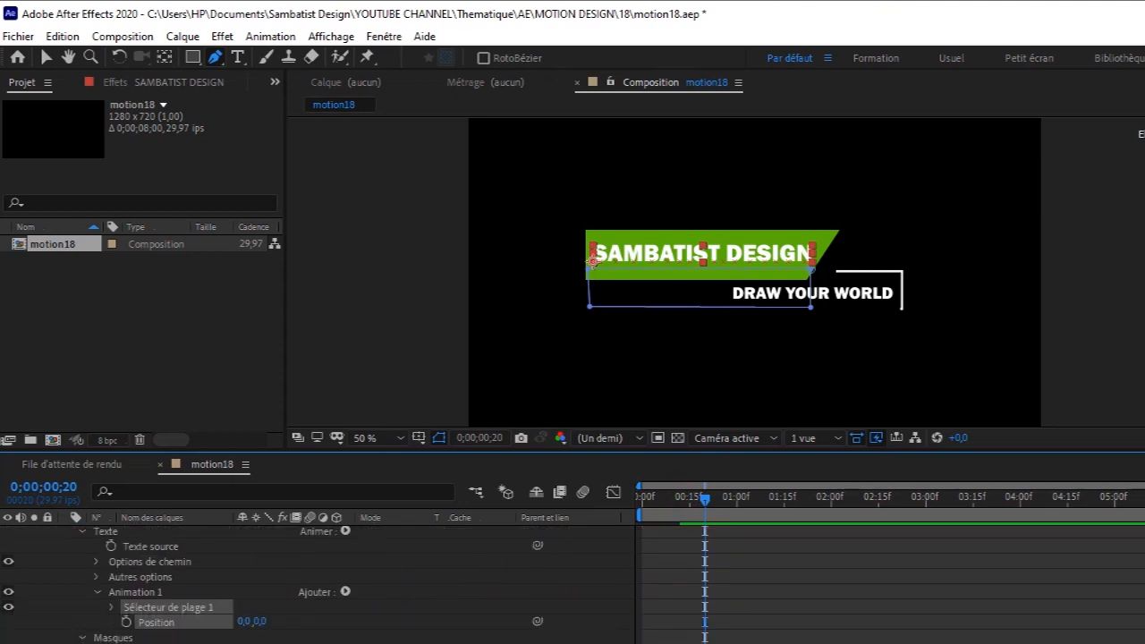
left_click(127, 622)
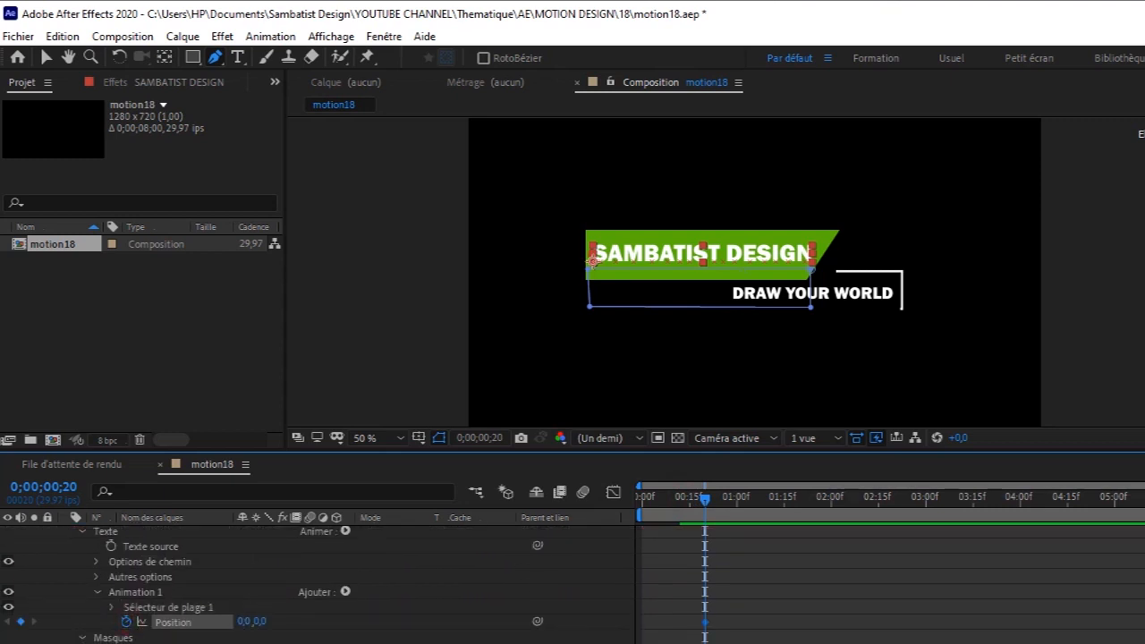
Step: At 0;00;00;13, set the SAMBATIST DESIGN animator's Position to 0,0, 22,0
scroll(130, 591, "up", 2)
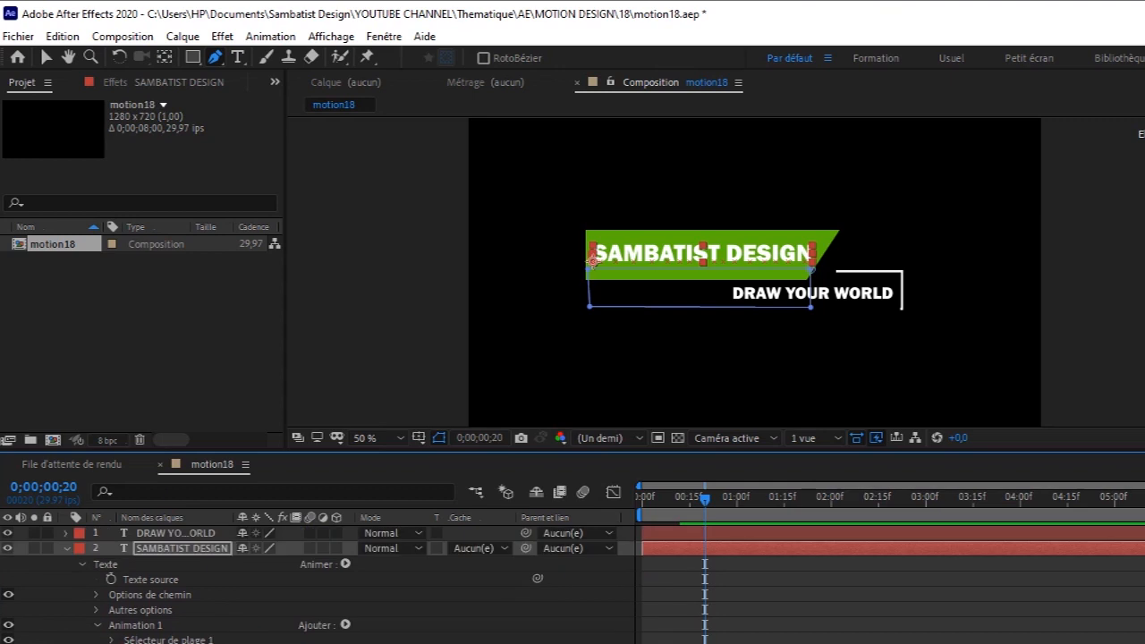
scroll(704, 532, "down", 6)
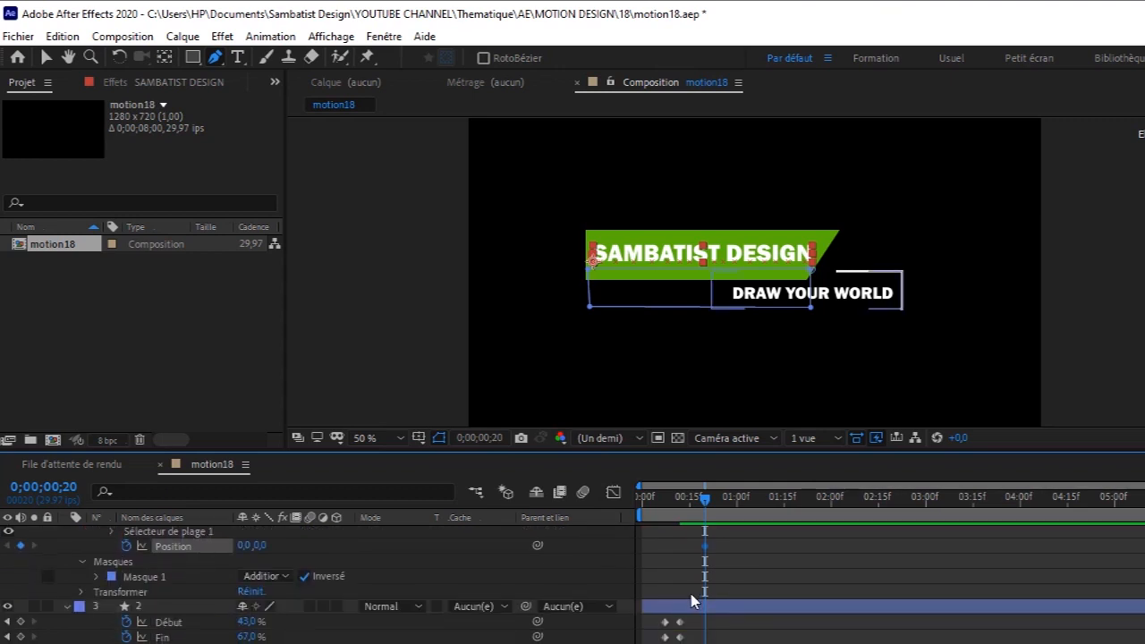
left_click_drag(706, 504, 682, 506)
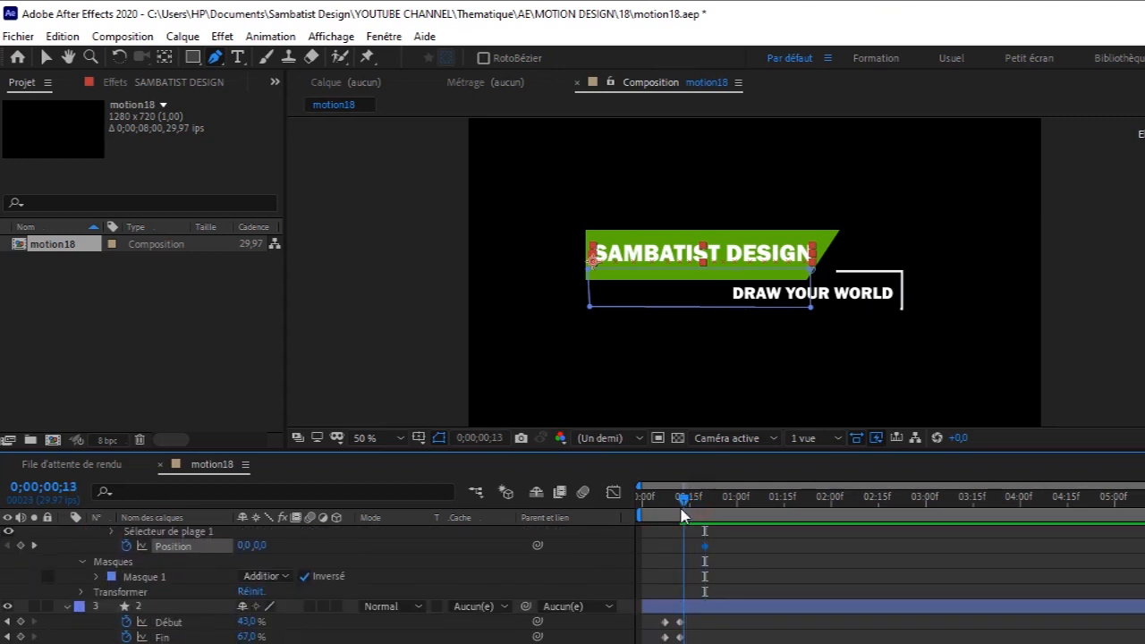
left_click_drag(260, 548, 280, 547)
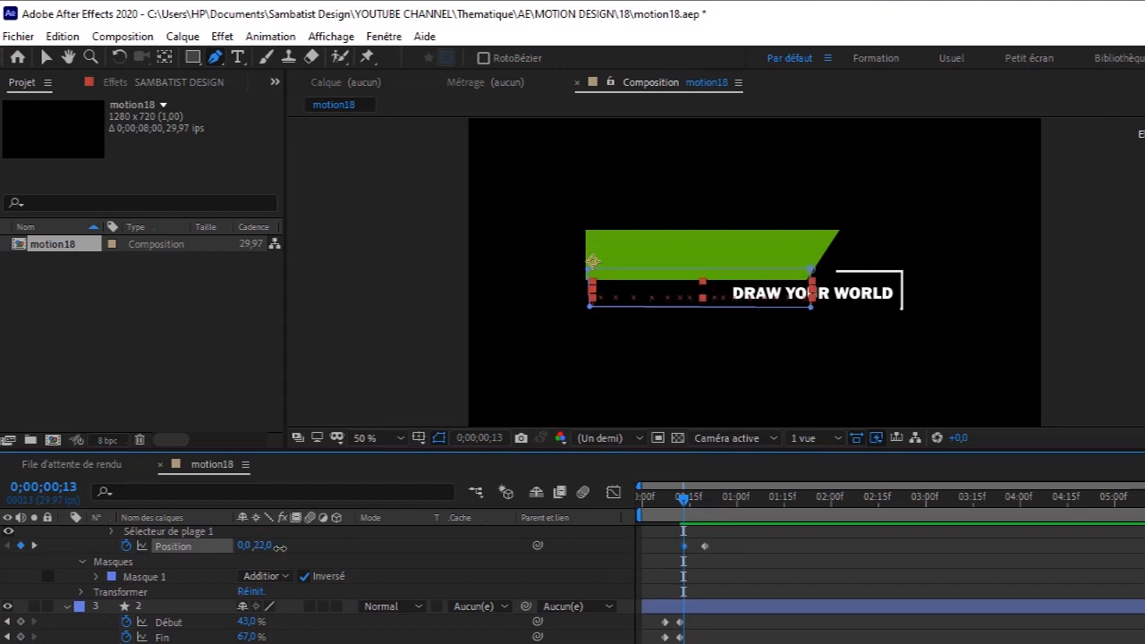
Step: Preview the SAMBATIST DESIGN text reveal and move its ending Position keyframe to 0;00;00;23
key("space")
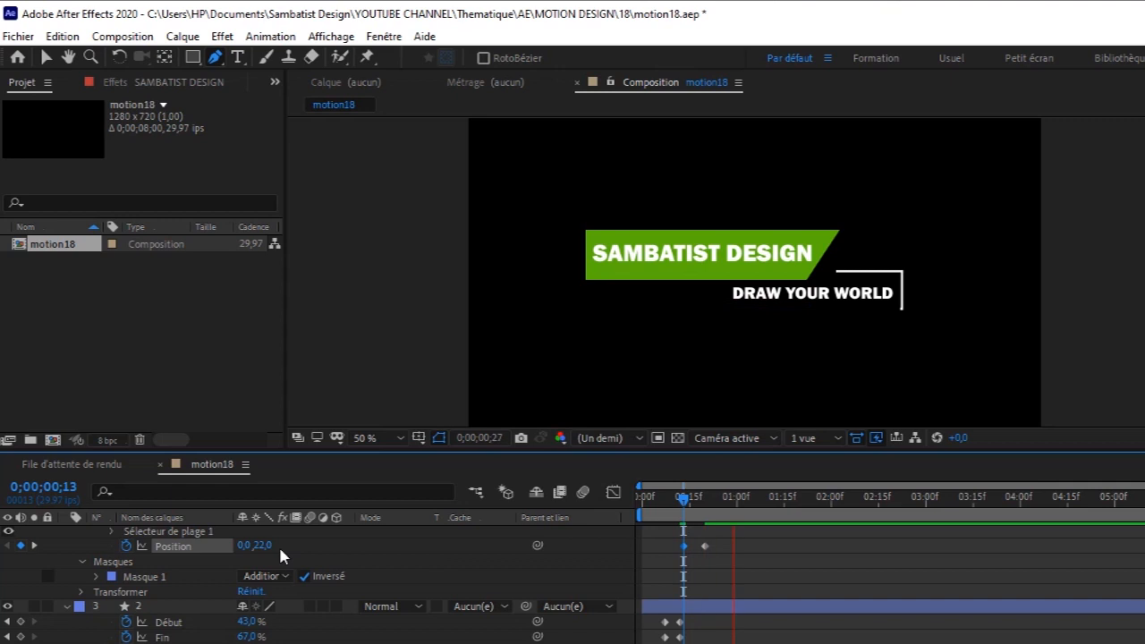
left_click_drag(744, 498, 699, 498)
left_click_drag(705, 553, 714, 553)
left_click_drag(706, 508, 718, 511)
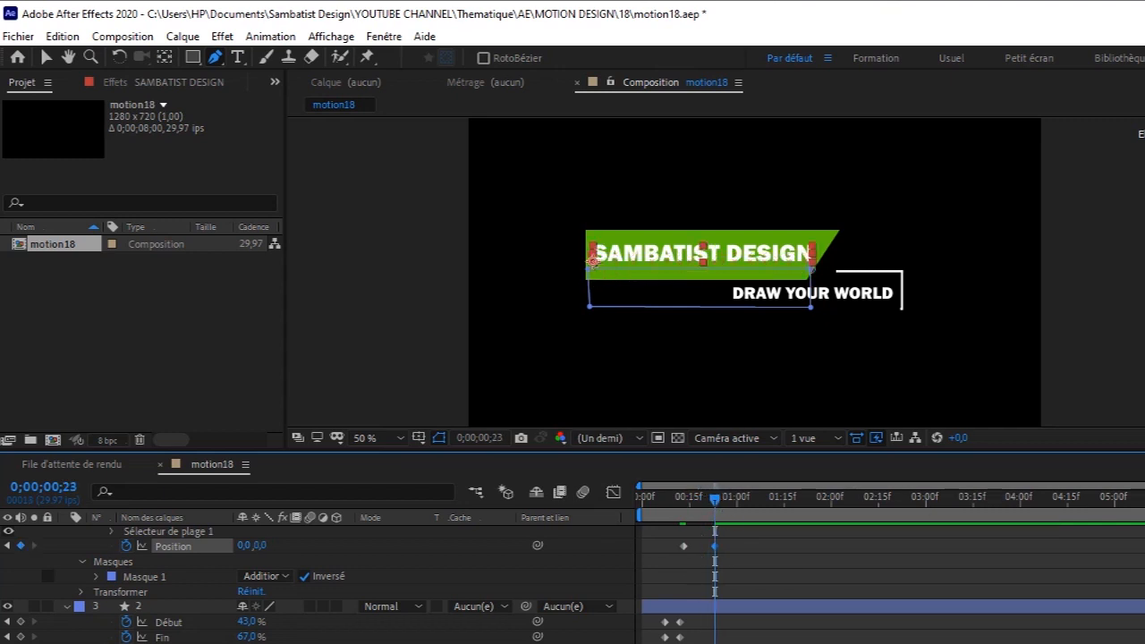
Step: Draw a closed four-point mask on the DRAW YOUR WORLD layer, covering the area directly above its text
scroll(313, 582, "up", 3)
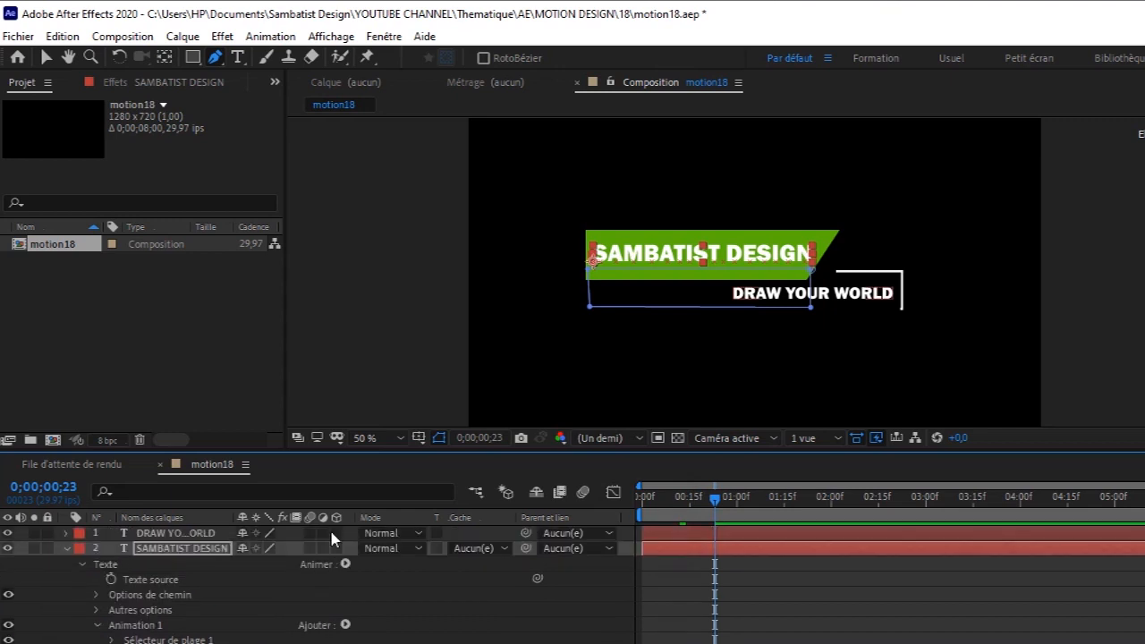
left_click(203, 534)
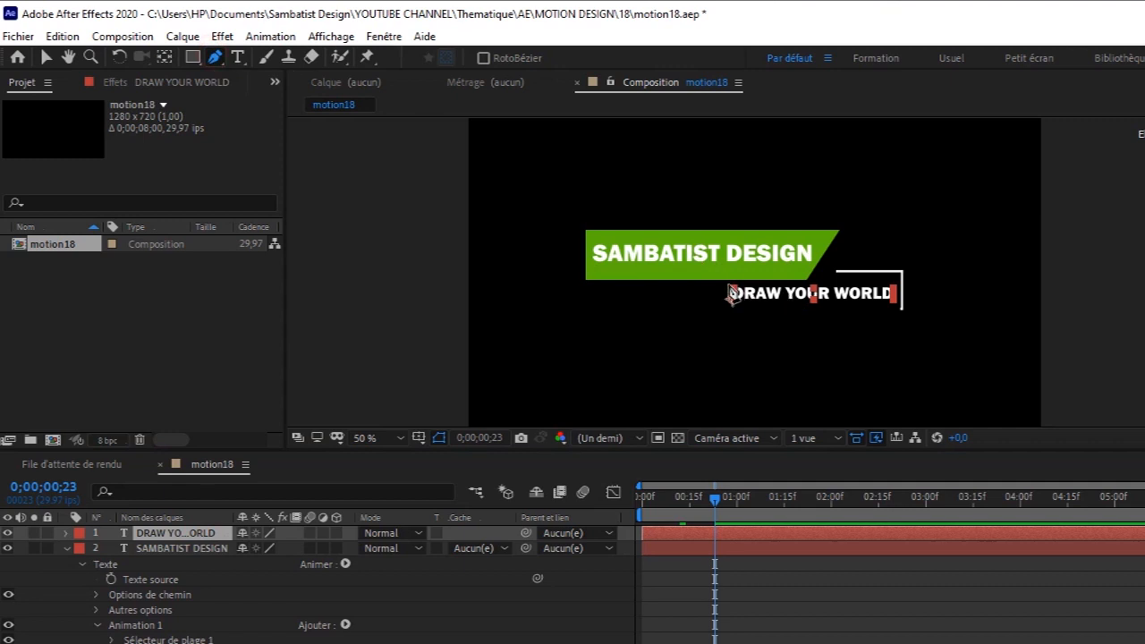
left_click(728, 287)
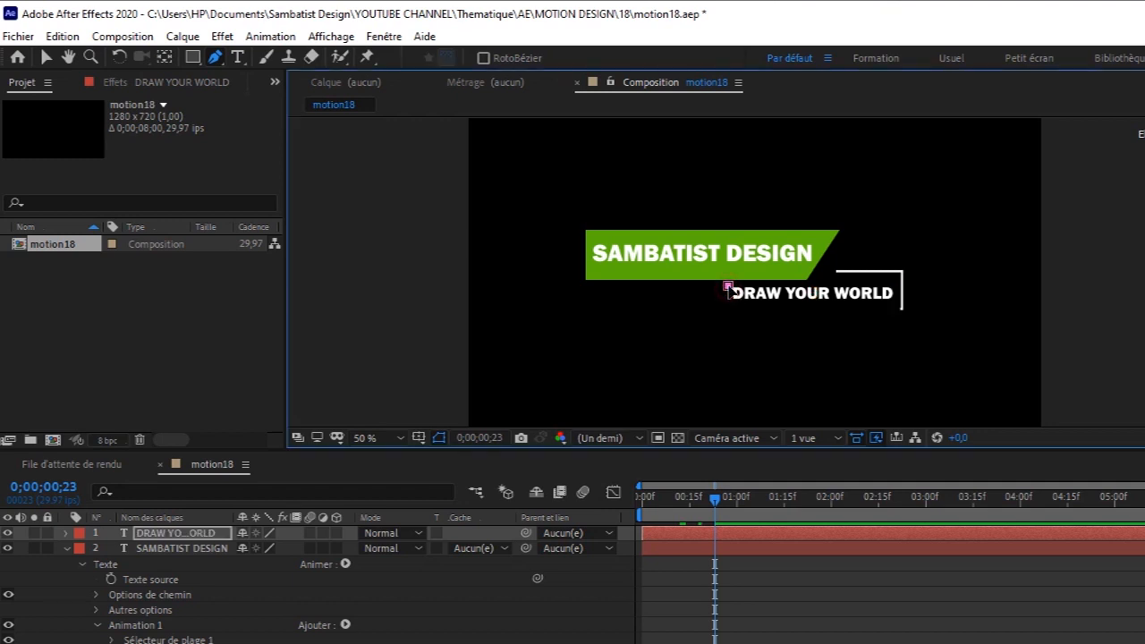
left_click(895, 285)
left_click(894, 240)
left_click(722, 252)
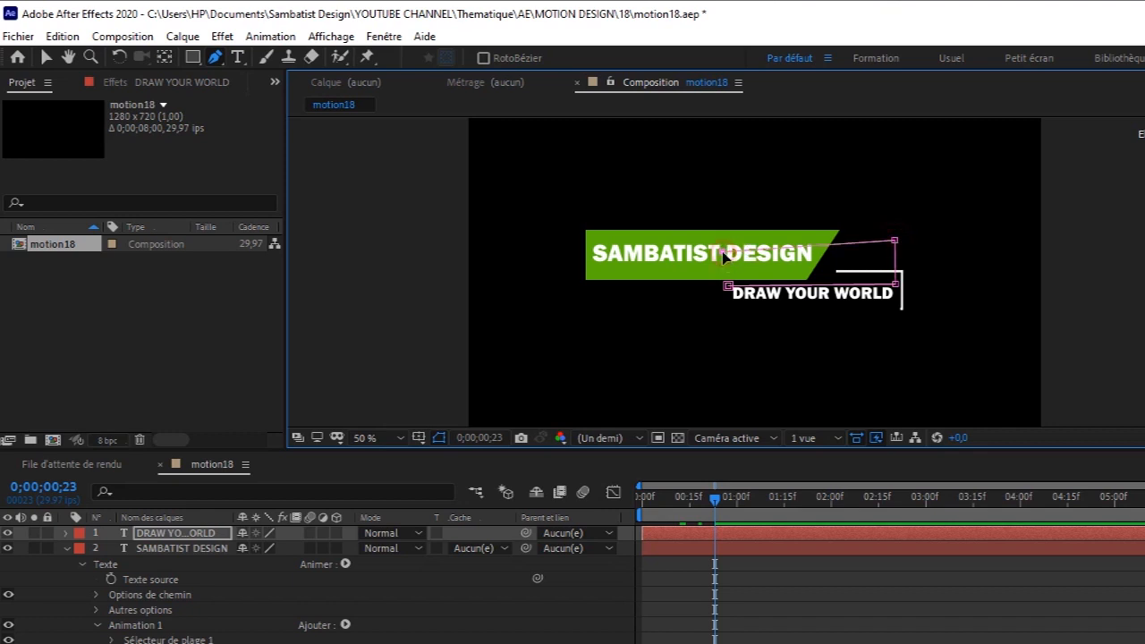
left_click(729, 288)
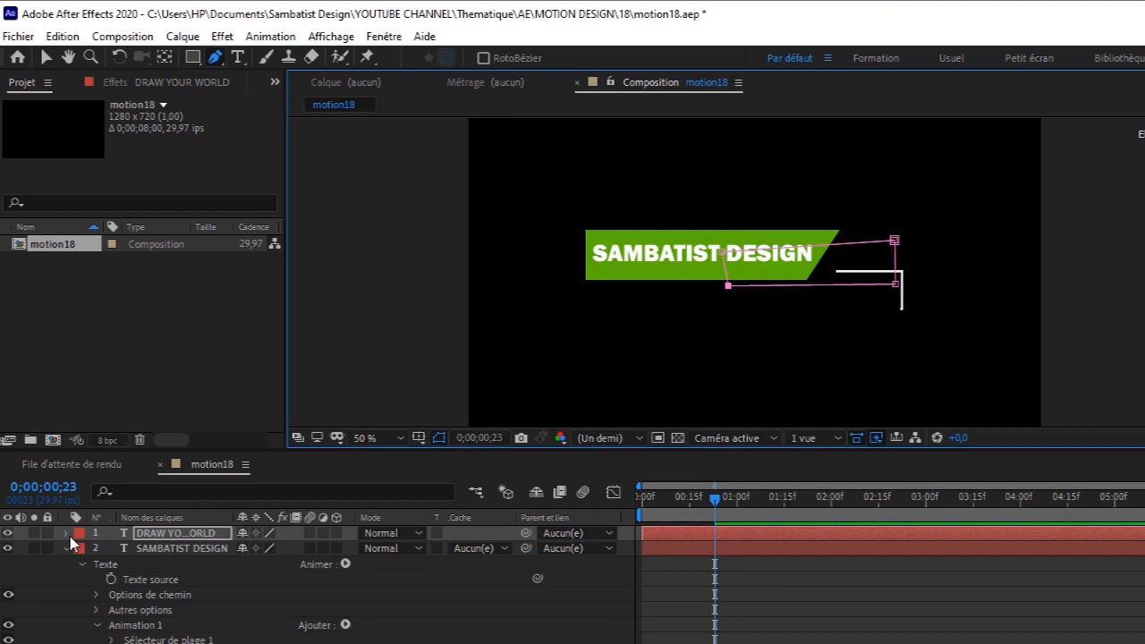
Step: Invert the mask (Inversé) on the DRAW YOUR WORLD layer and deselect the layer
left_click(171, 539)
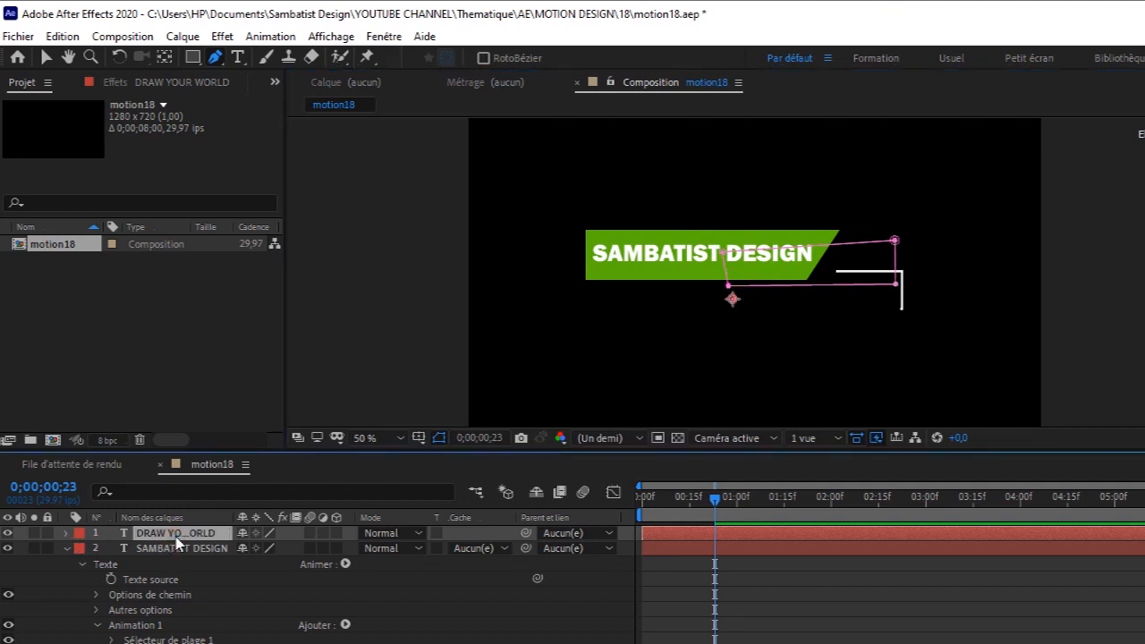
key("m")
left_click(305, 549)
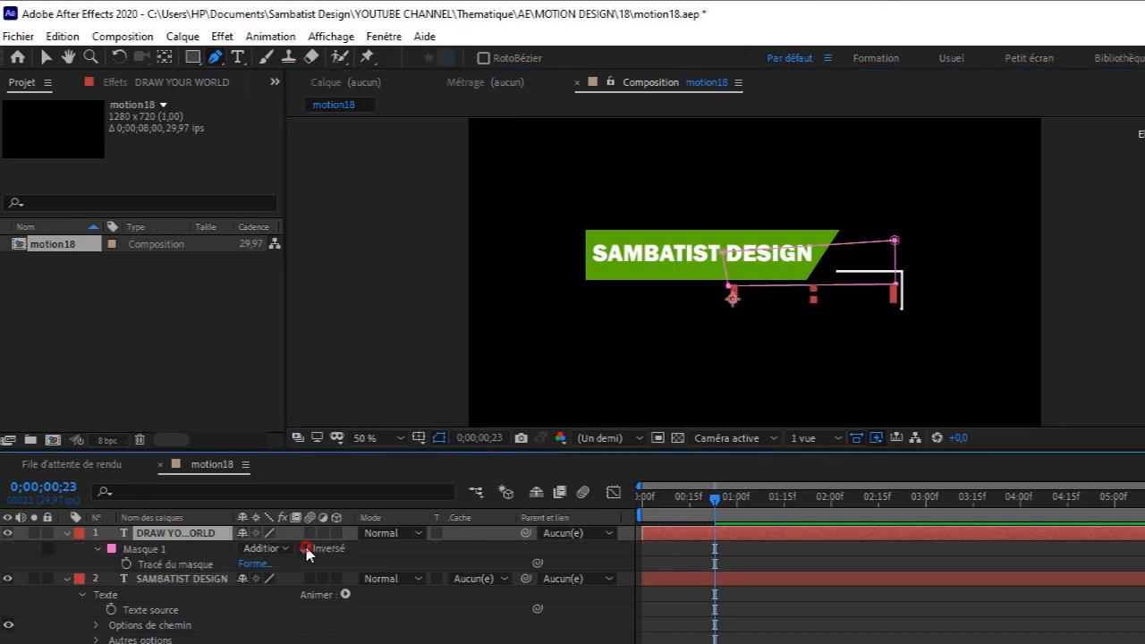
key("F2")
Step: Add a Position text animator to the DRAW YOUR WORLD layer and keyframe its position at 0;00;00;23
left_click(67, 535)
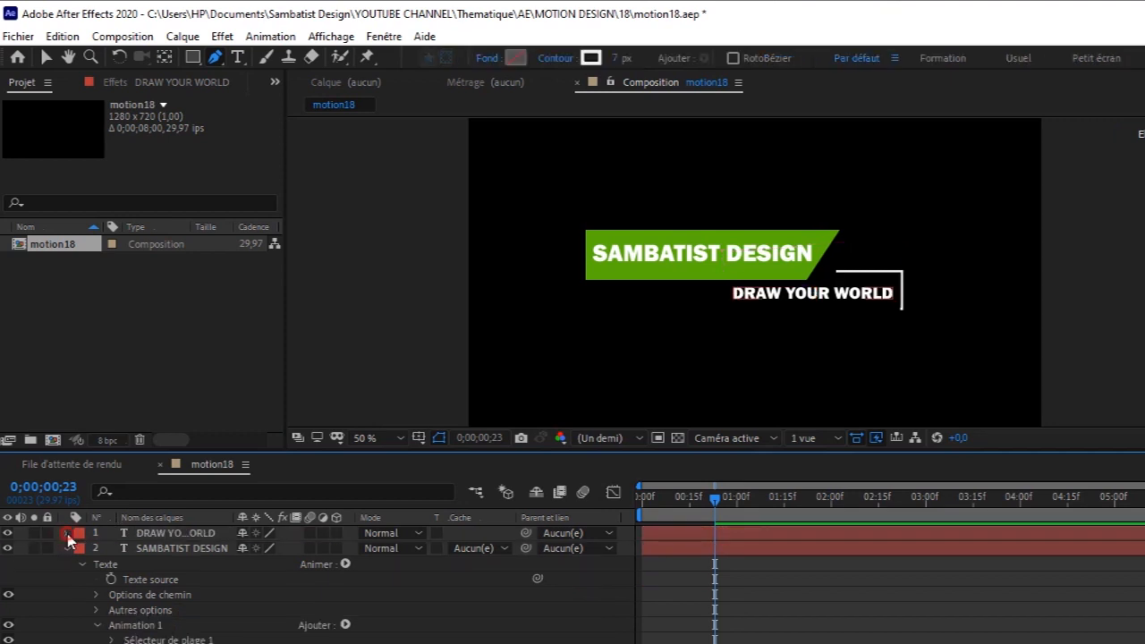
left_click(67, 534)
left_click(345, 550)
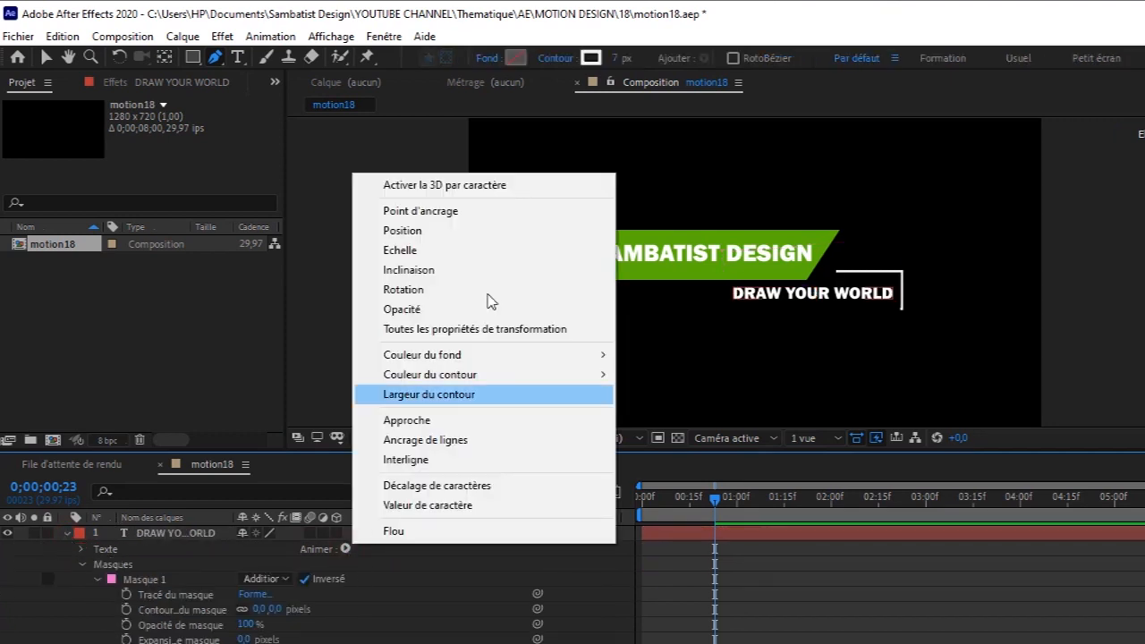
left_click(439, 244)
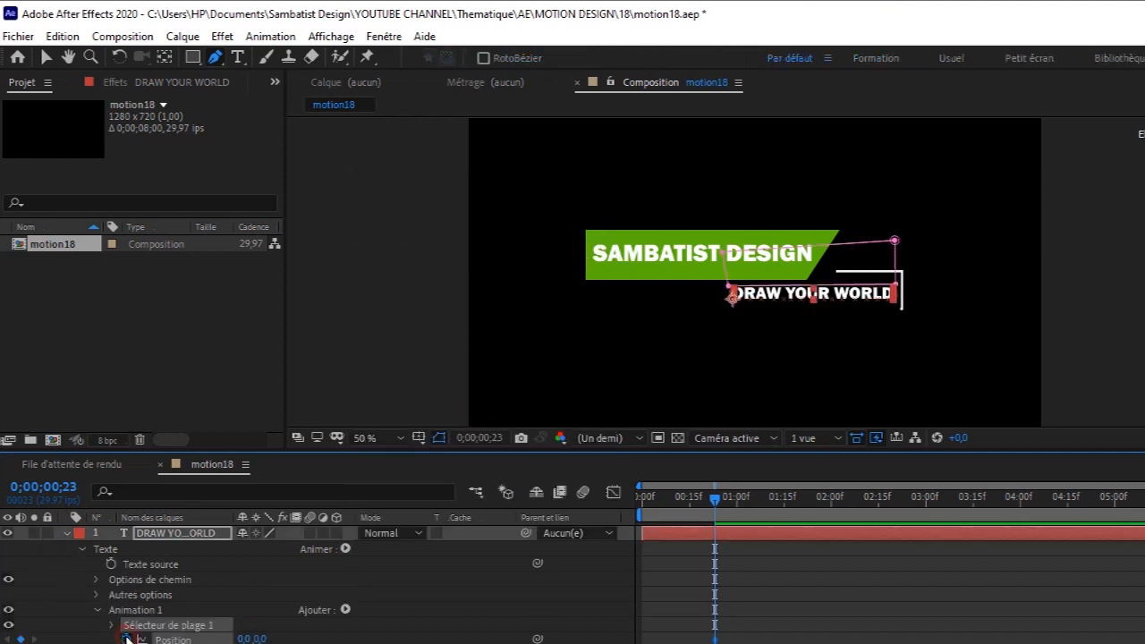
left_click(126, 639)
Step: At 0;00;00;18, set the DRAW YOUR WORLD animator's Position to 0,0, -18,0
scroll(358, 582, "down", 10)
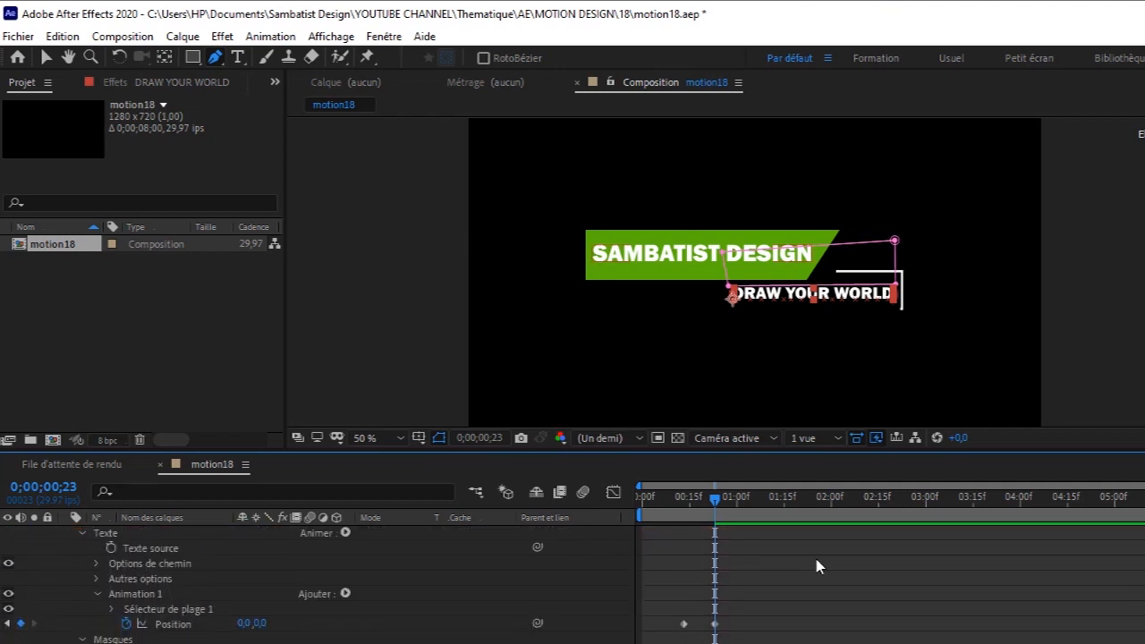
mouse_move(695, 508)
left_mouse_down()
mouse_move(686, 507)
mouse_move(698, 510)
left_mouse_up()
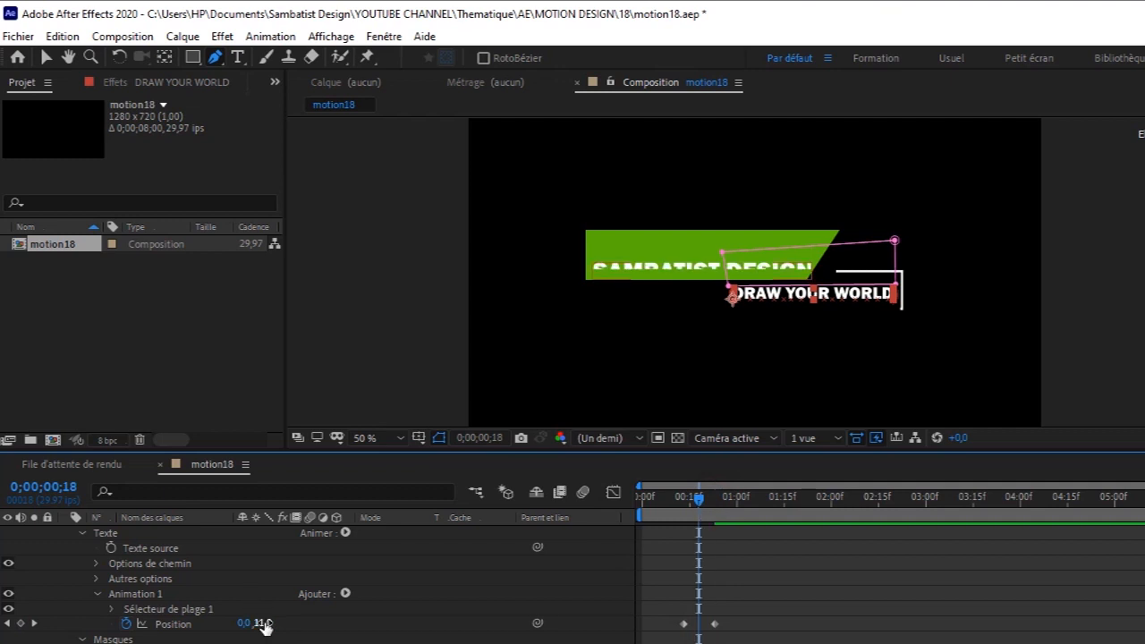
left_click_drag(265, 626, 257, 629)
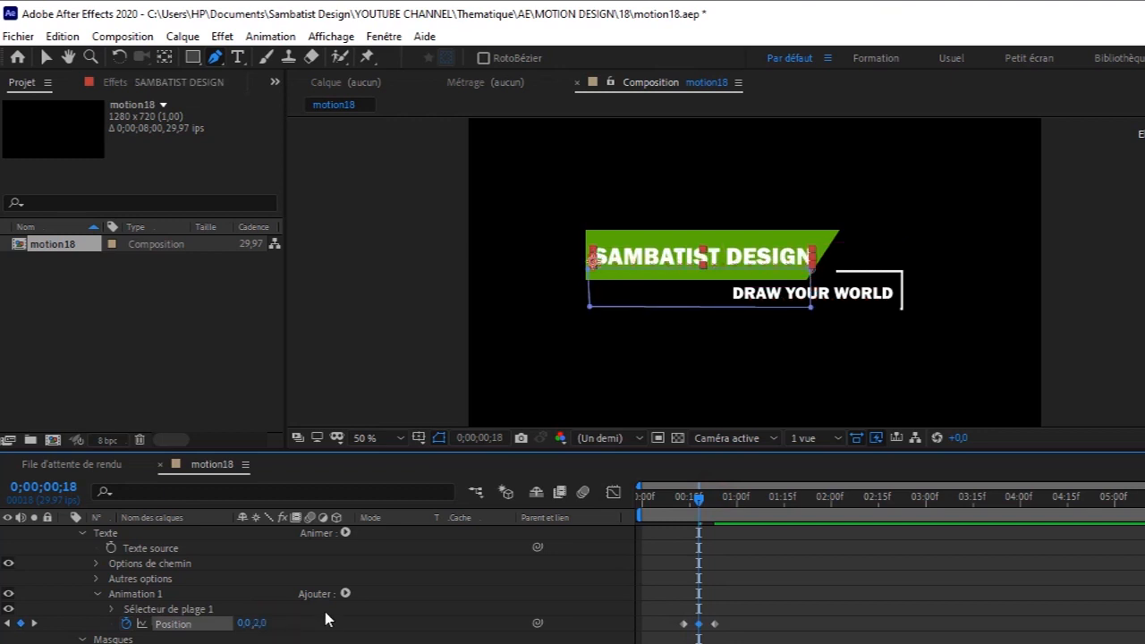
key("ctrl+z")
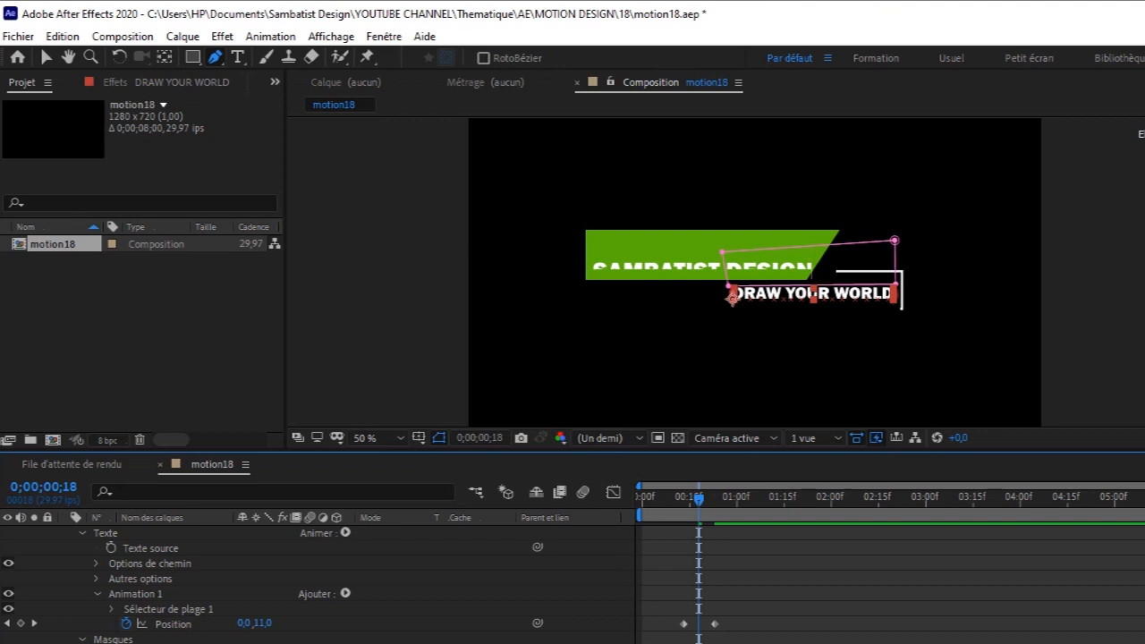
scroll(358, 587, "up", 7)
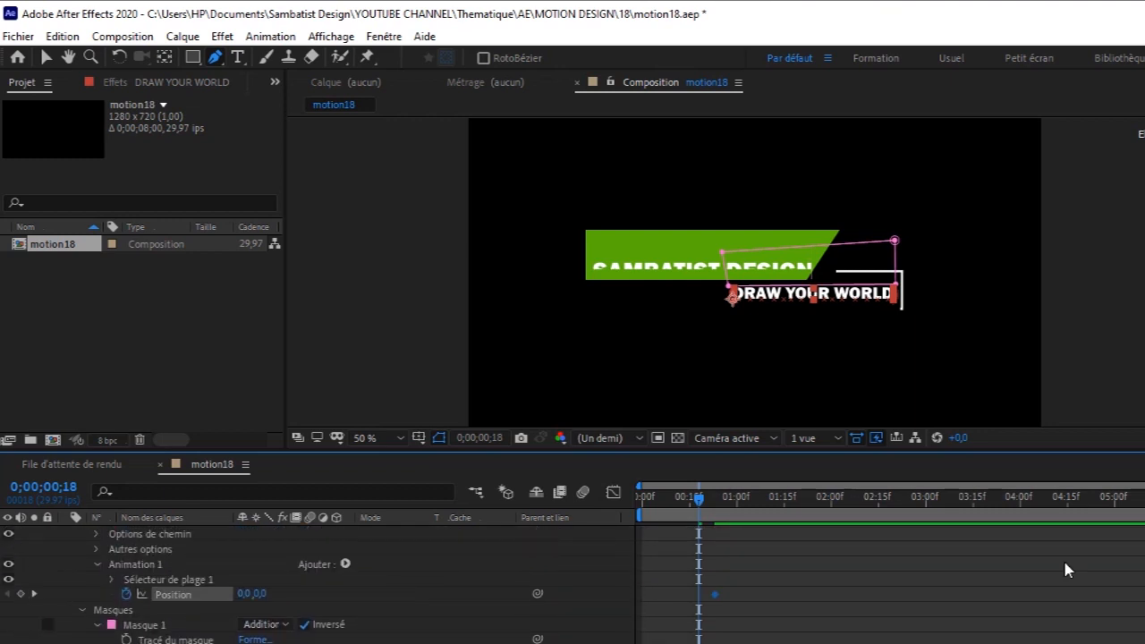
left_click_drag(247, 593, 253, 595)
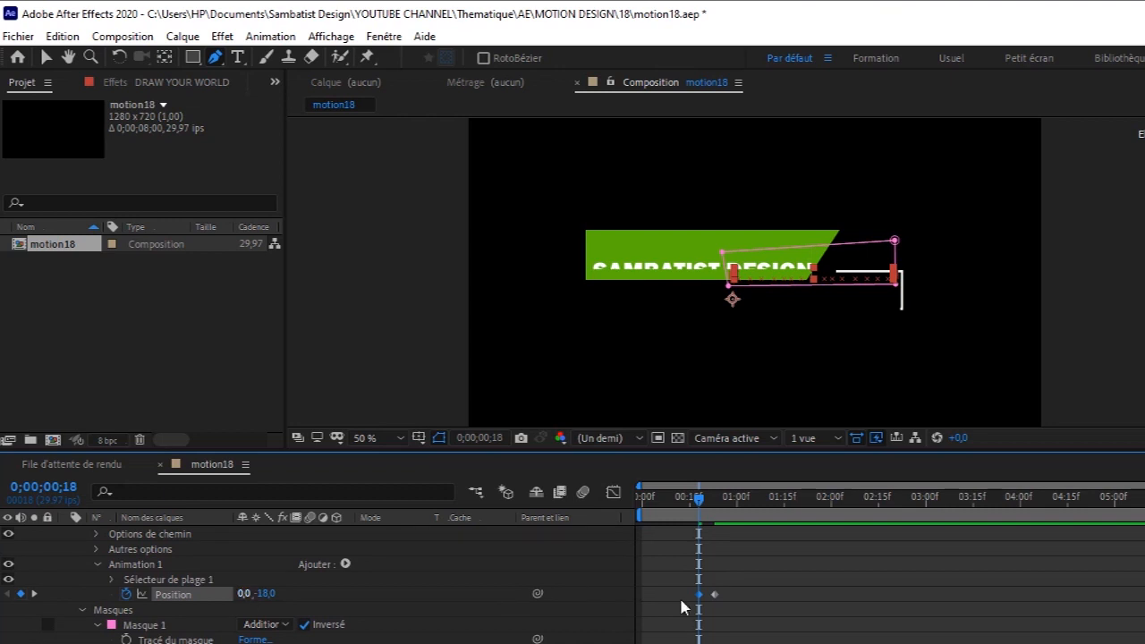
Step: Collapse the properties of all layers and preview the full title animation from the start
mouse_move(699, 498)
left_mouse_down()
mouse_move(670, 499)
mouse_move(718, 512)
mouse_move(676, 513)
mouse_move(722, 517)
left_mouse_up()
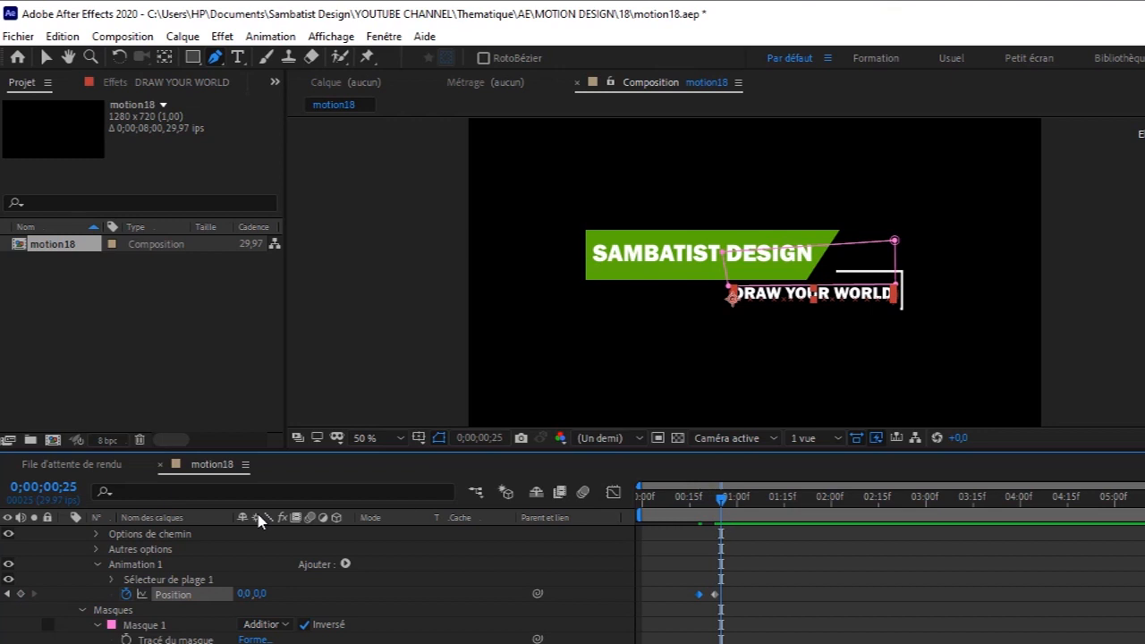
scroll(313, 582, "up", 2)
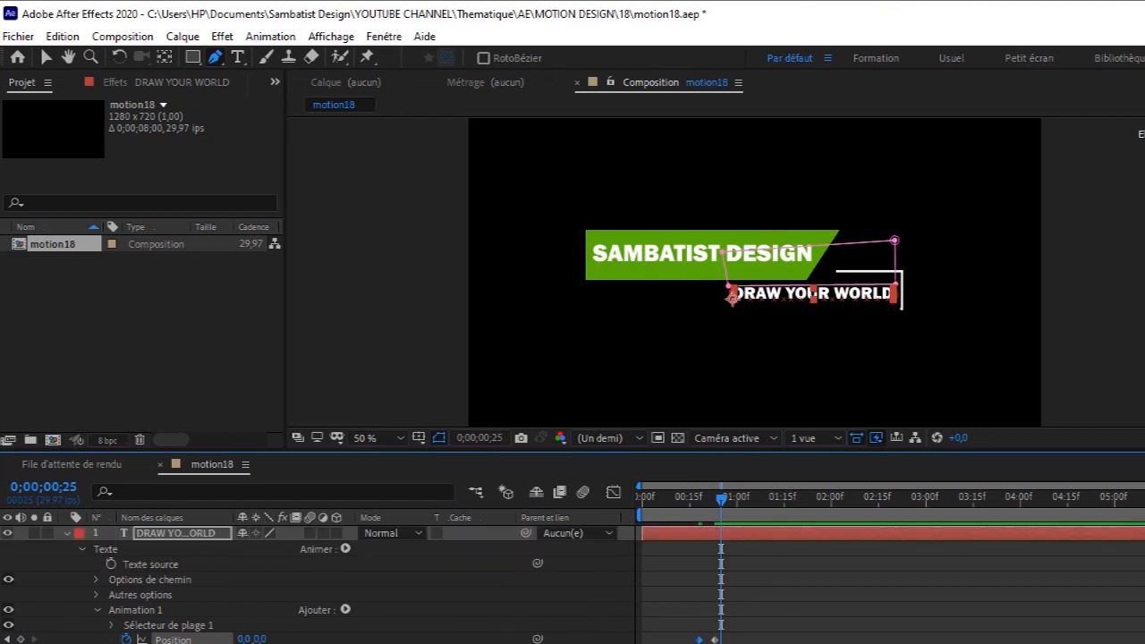
left_click(66, 534)
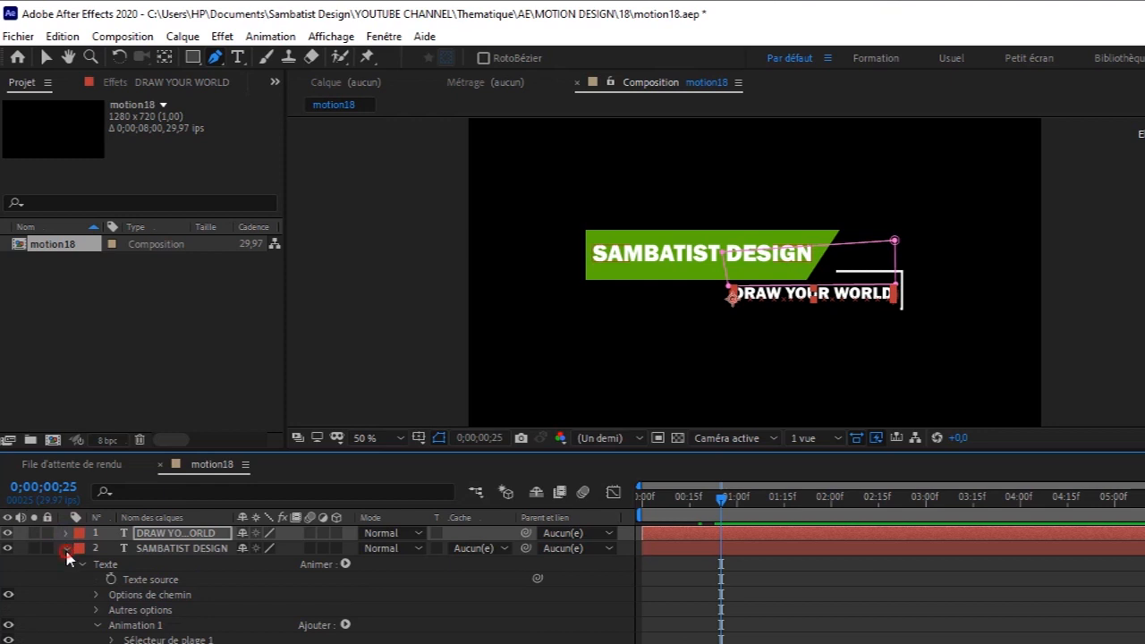
left_click(65, 550)
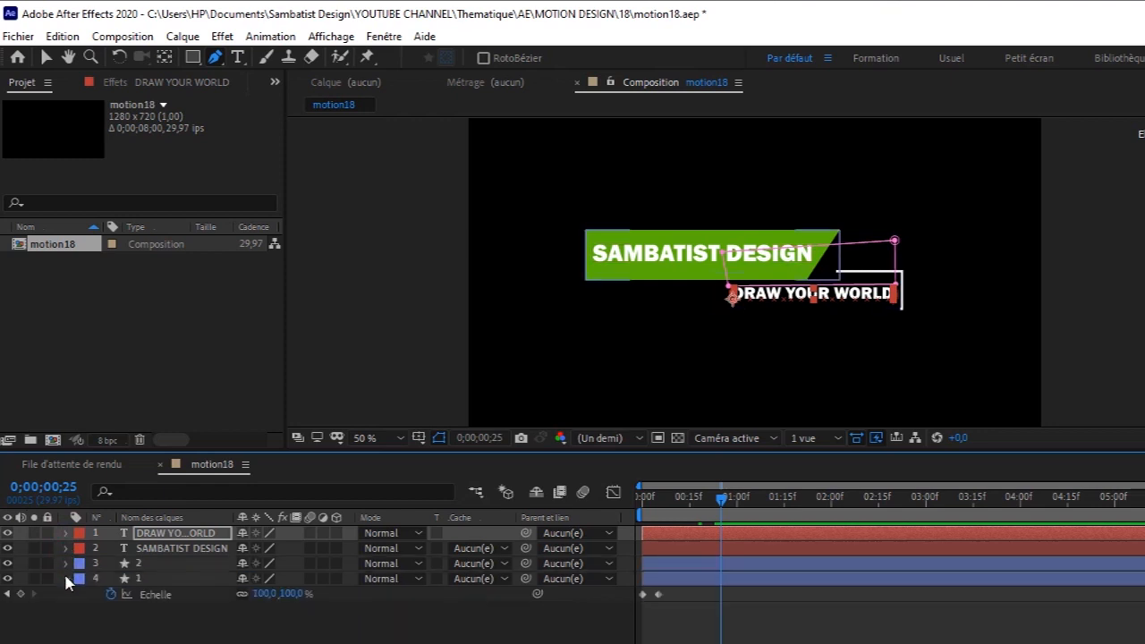
left_click(64, 577)
left_click_drag(722, 499, 642, 501)
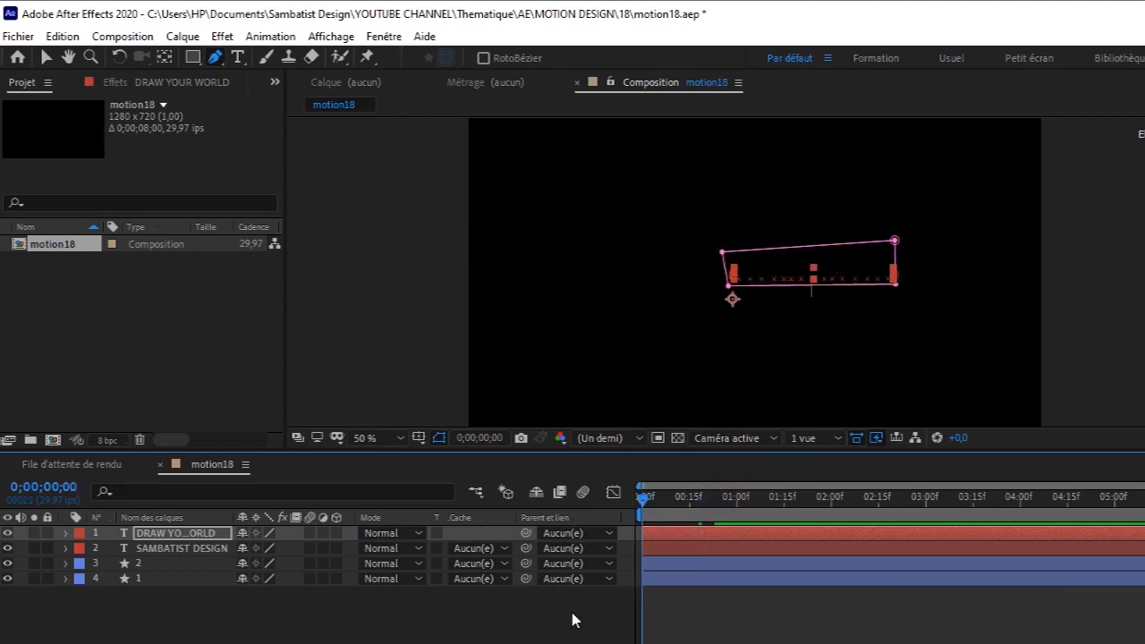
key("space")
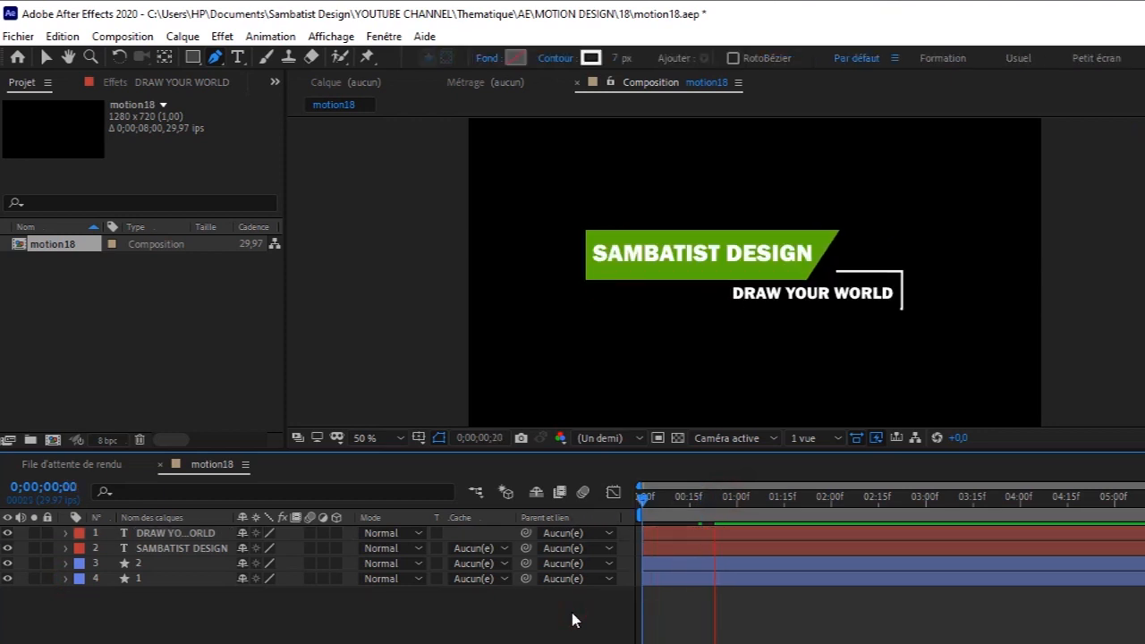
left_click(725, 516)
Step: At 0;00;00;13, widen the right side of the SAMBATIST DESIGN mask to cover the text's last letter
left_click_drag(722, 508, 682, 515)
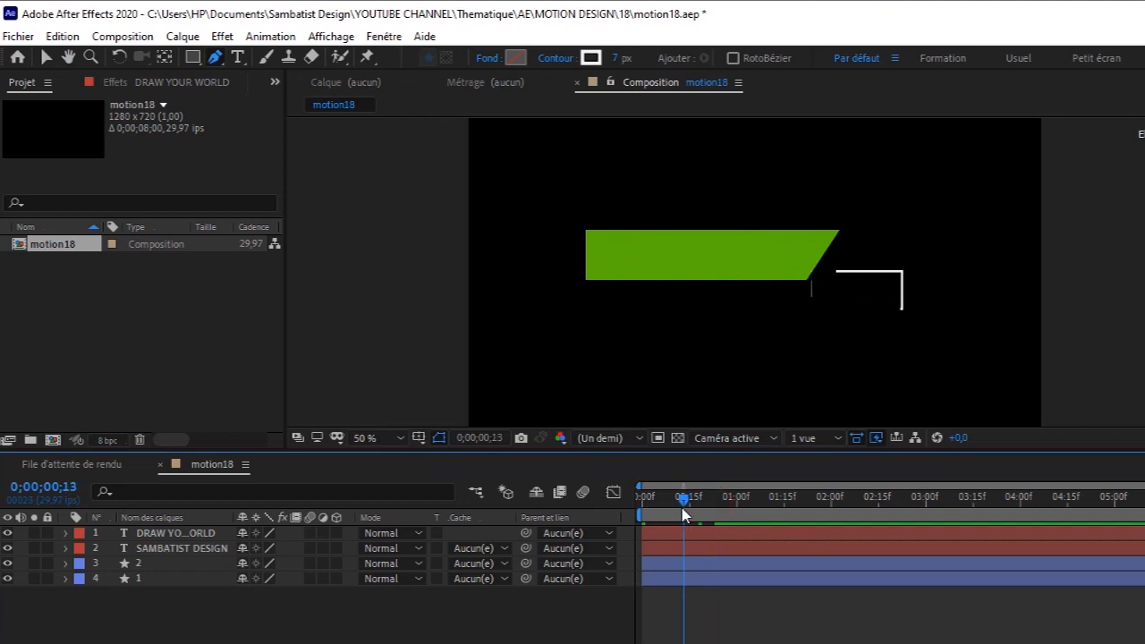
left_click(188, 551)
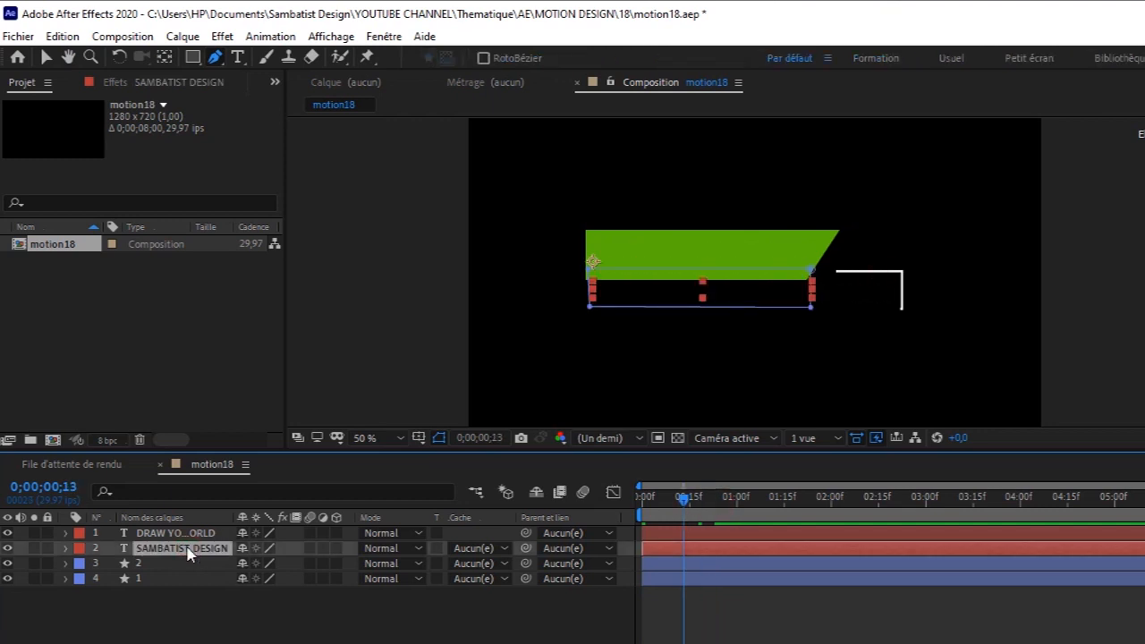
key("m")
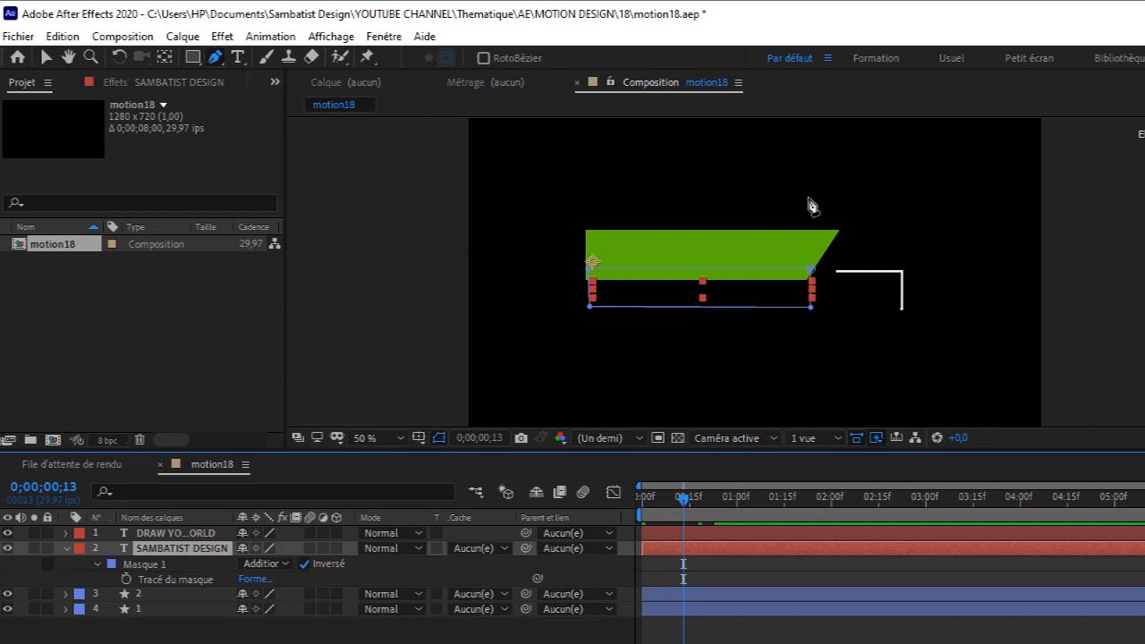
left_click(813, 270)
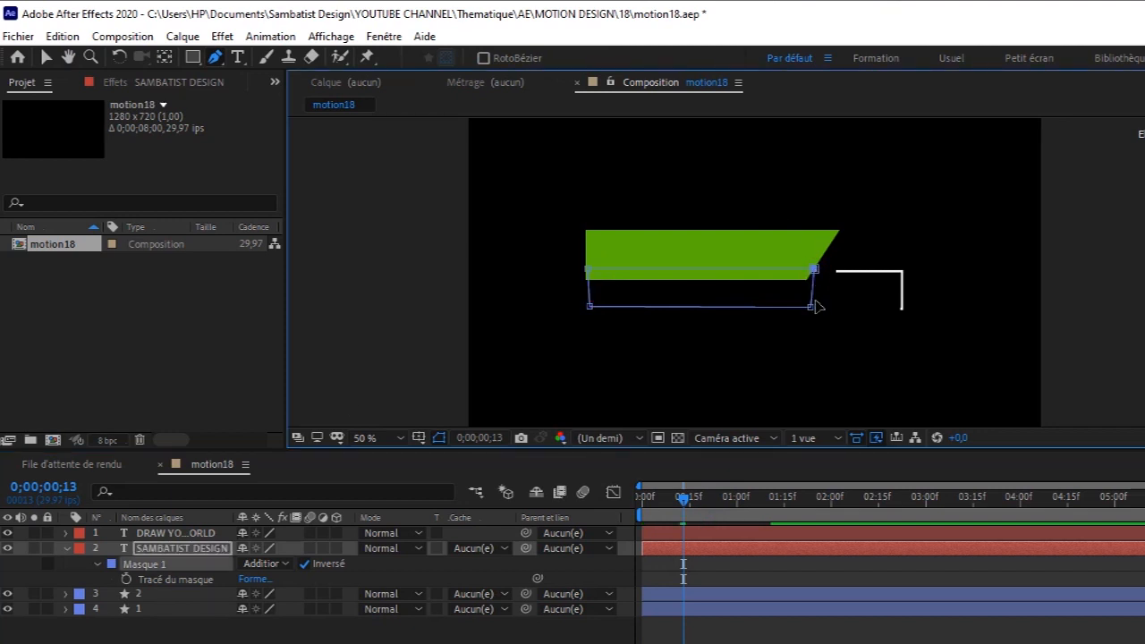
left_click_drag(809, 306, 821, 307)
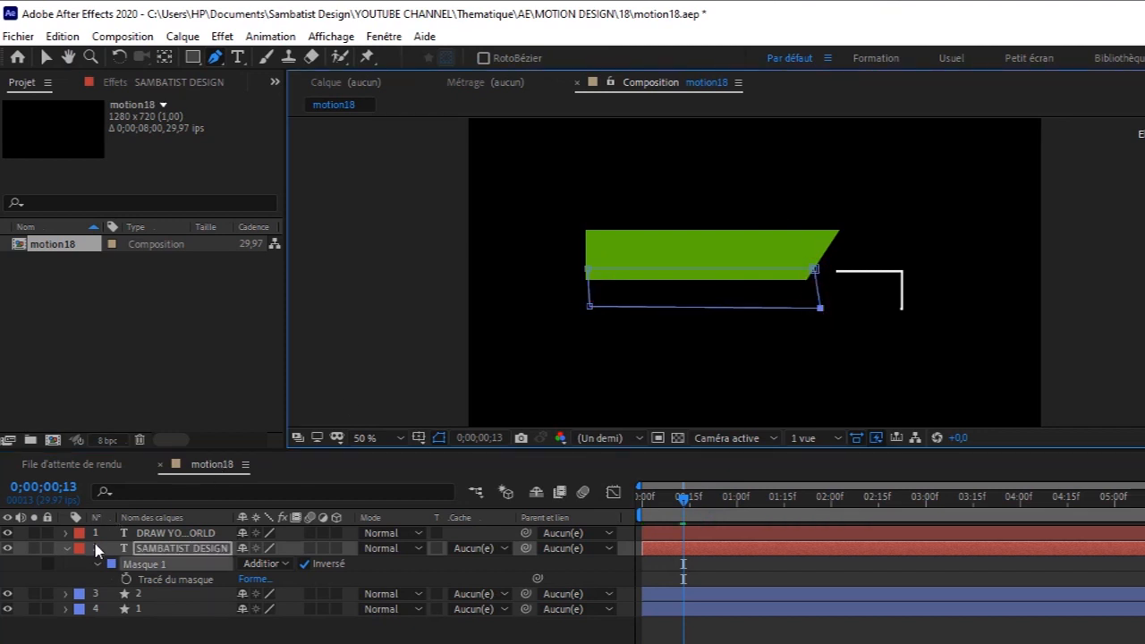
left_click(67, 548)
left_click(338, 625)
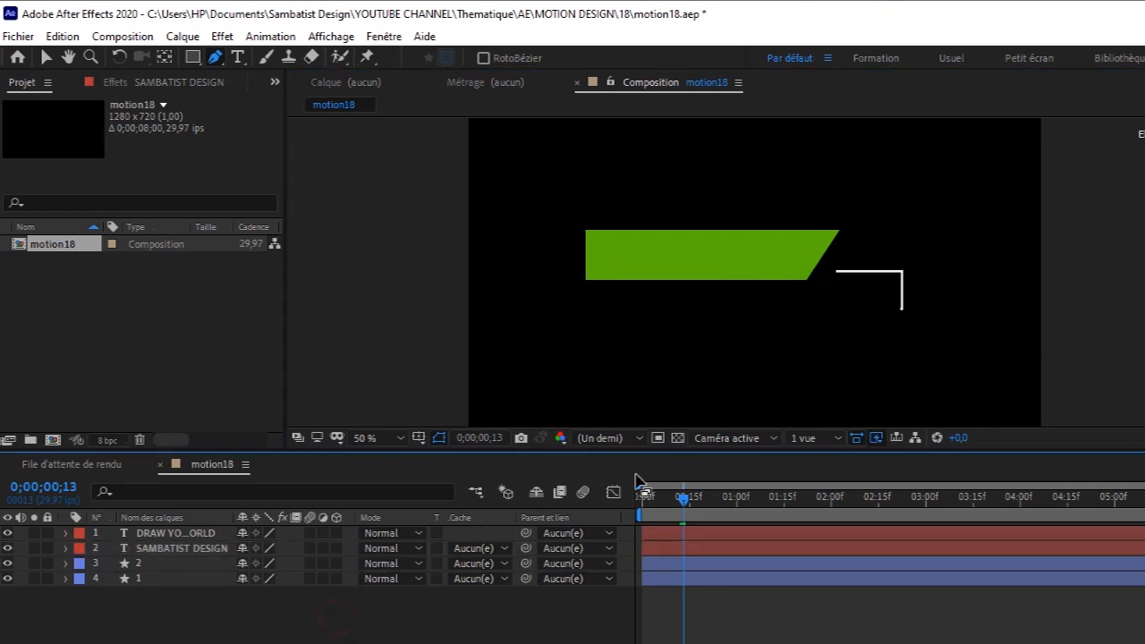
Step: Play the animation from the first frame to check the mask, ending at 0;00;02;15
left_click_drag(690, 501, 503, 518)
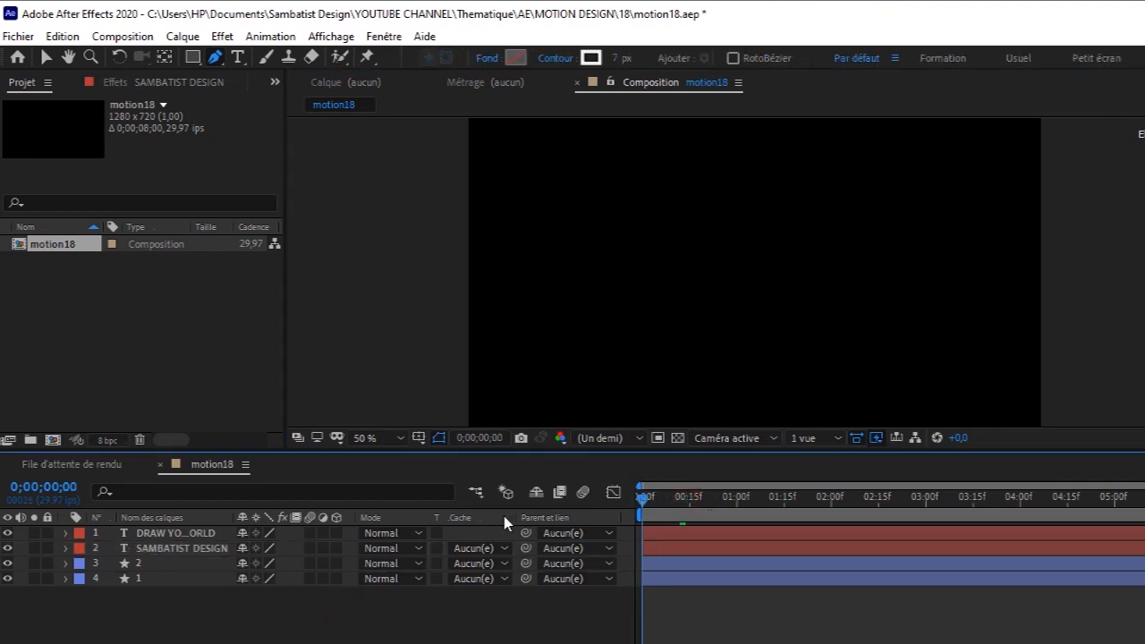
key("space")
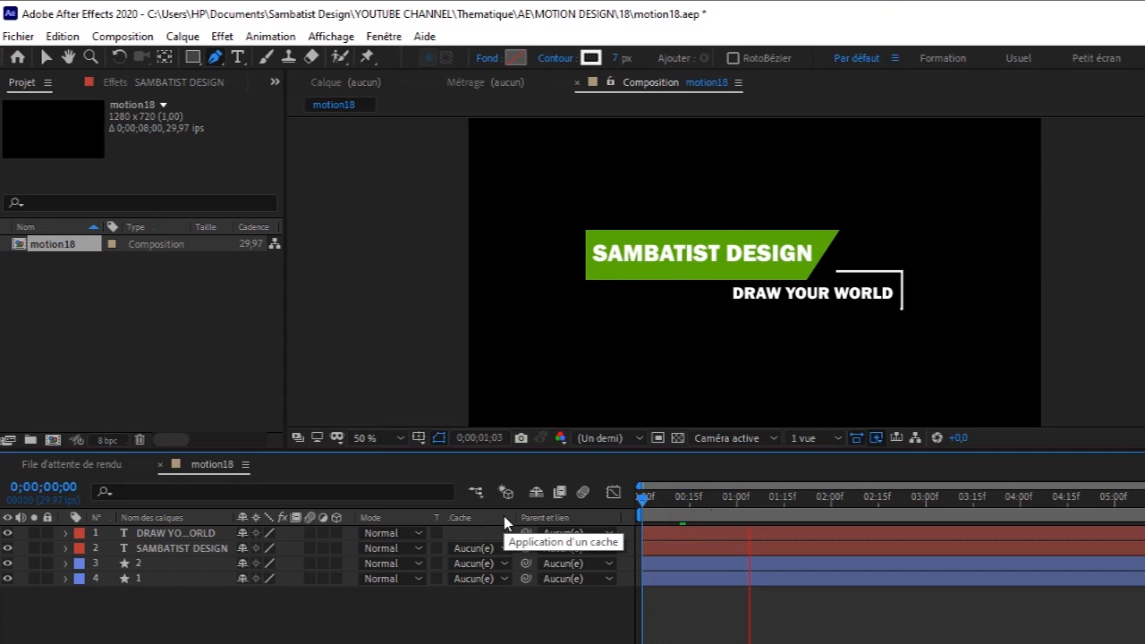
left_click_drag(776, 498, 879, 519)
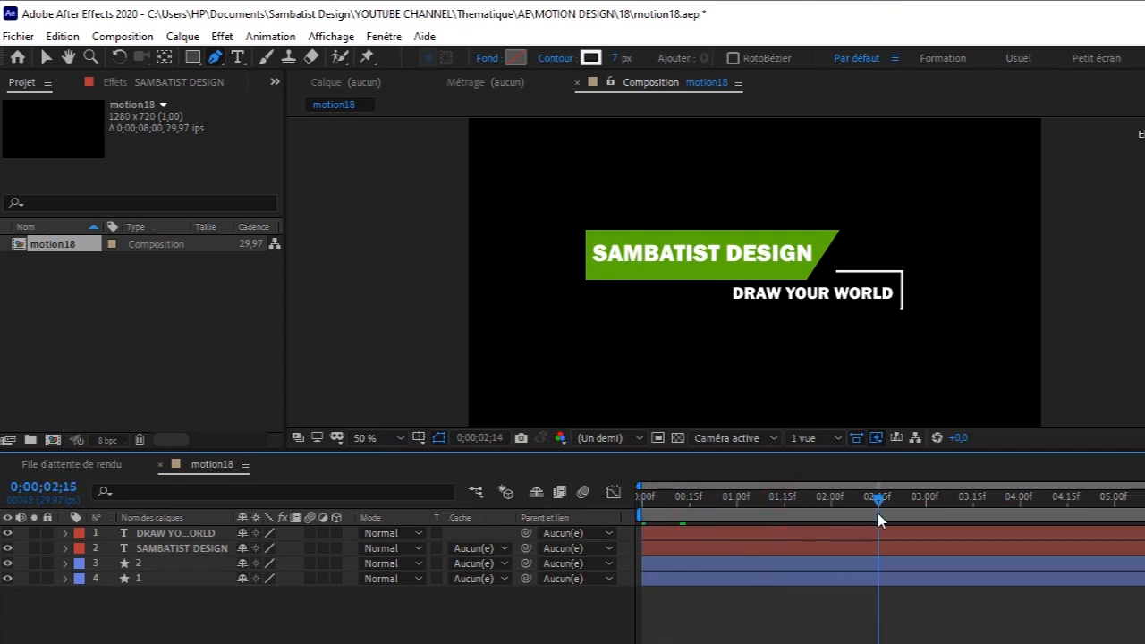
Step: Enable motion blur on the DRAW YOUR WORLD and SAMBATIST DESIGN text layers
left_click(188, 579)
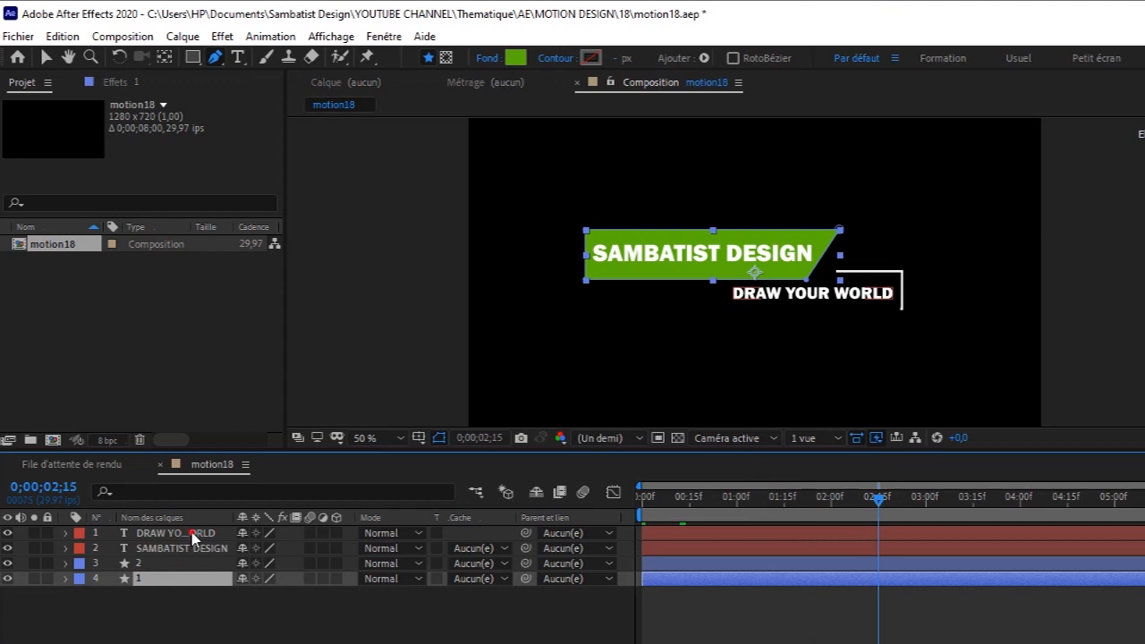
left_click(193, 535, "shift")
left_click(206, 621)
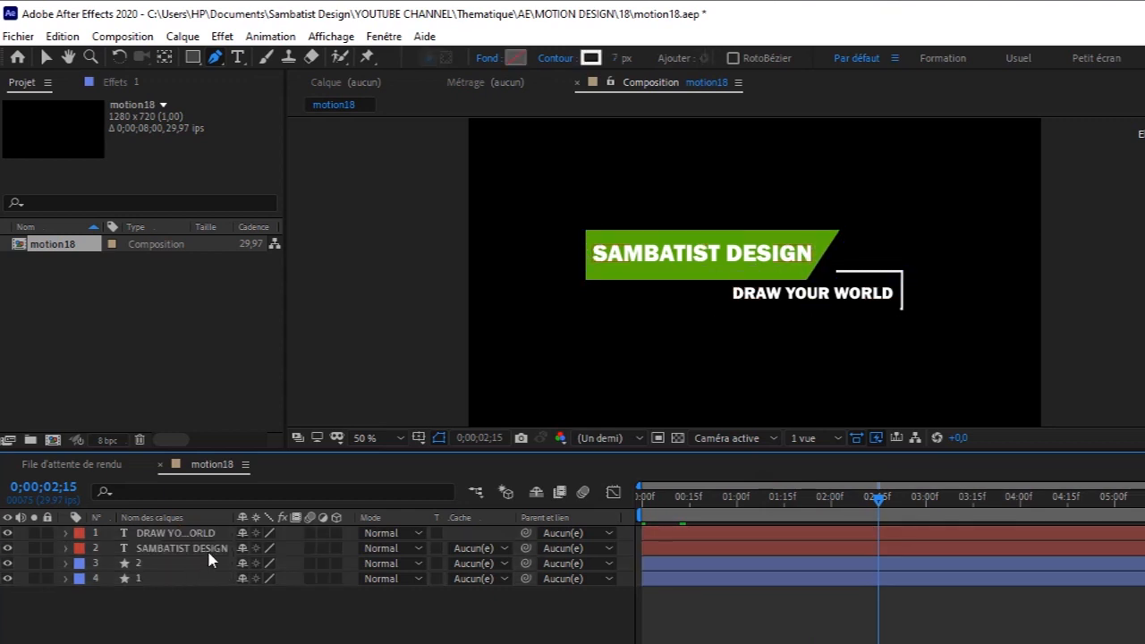
left_click(207, 548)
left_click(210, 532, "shift")
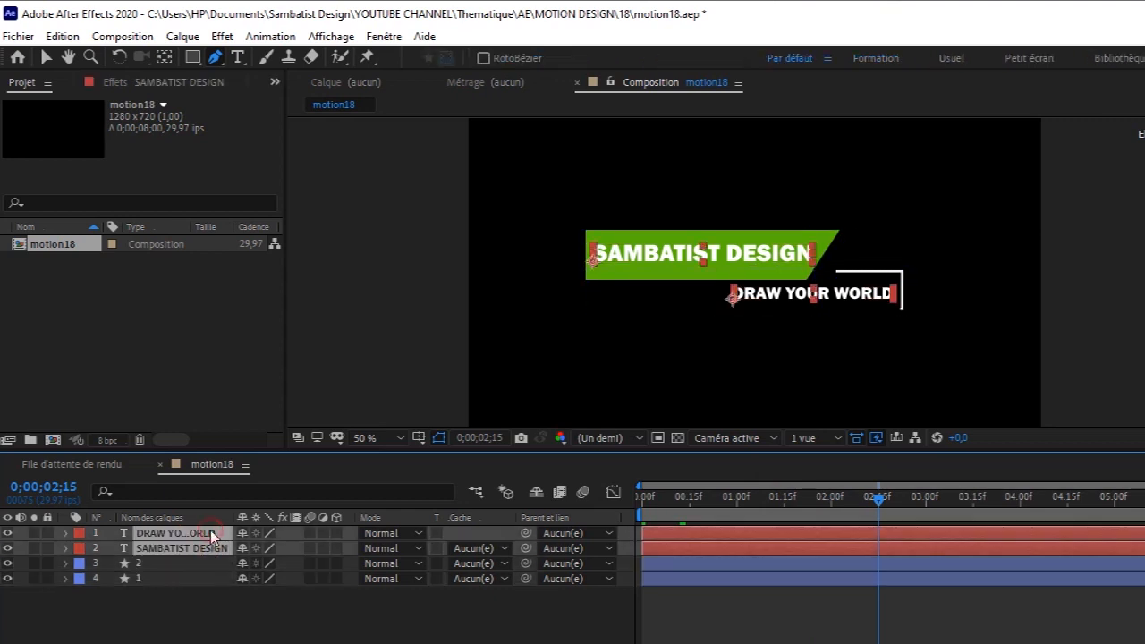
left_click(311, 534)
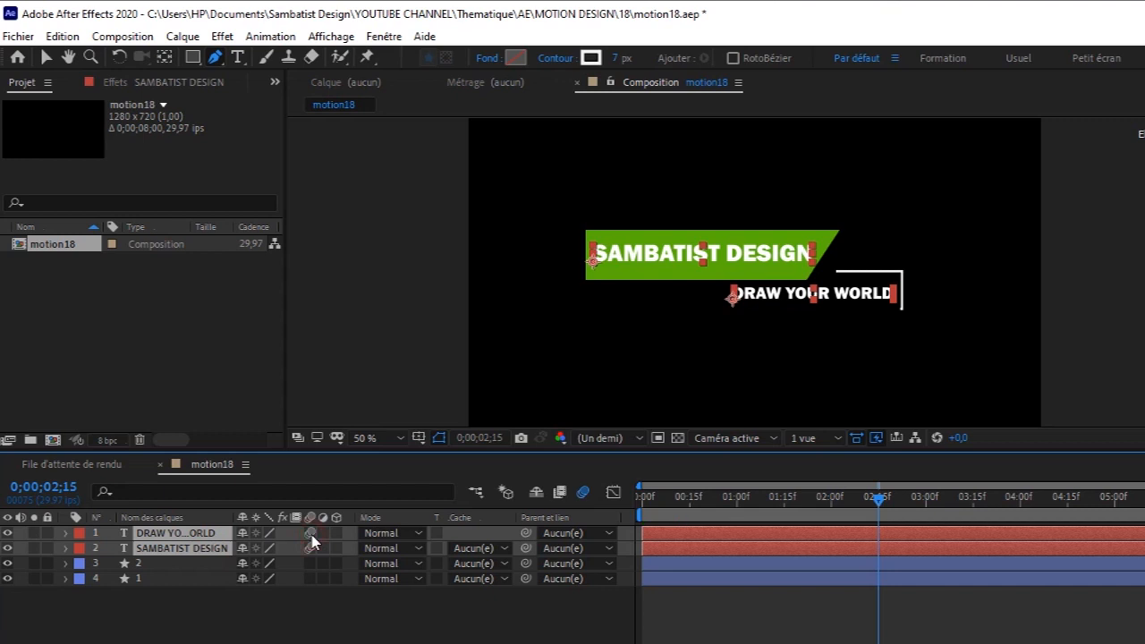
Step: Split all four layers at 0;00;02;15 and delete the parts after that time
left_click(224, 616)
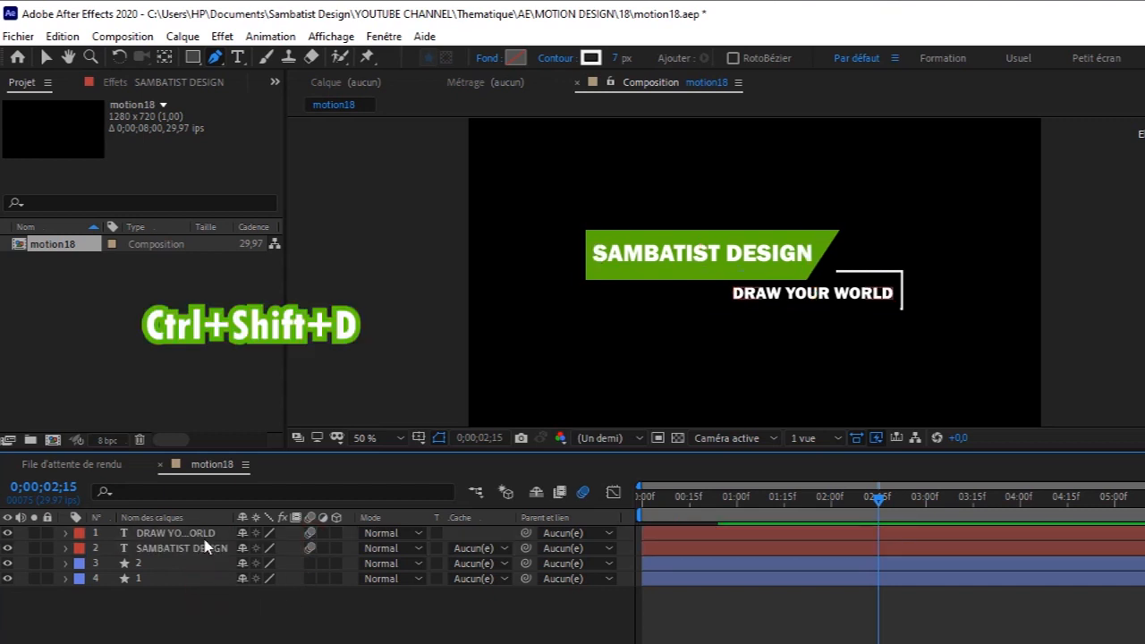
left_click(207, 532)
left_click(206, 579, "shift")
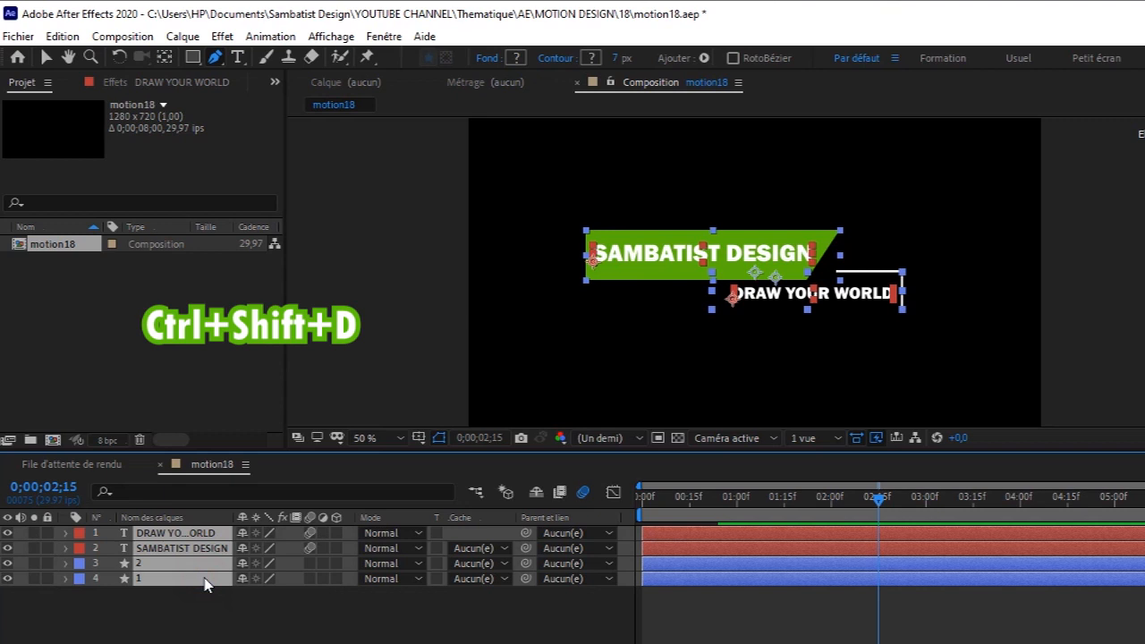
key("ctrl+shift+d")
key("Delete")
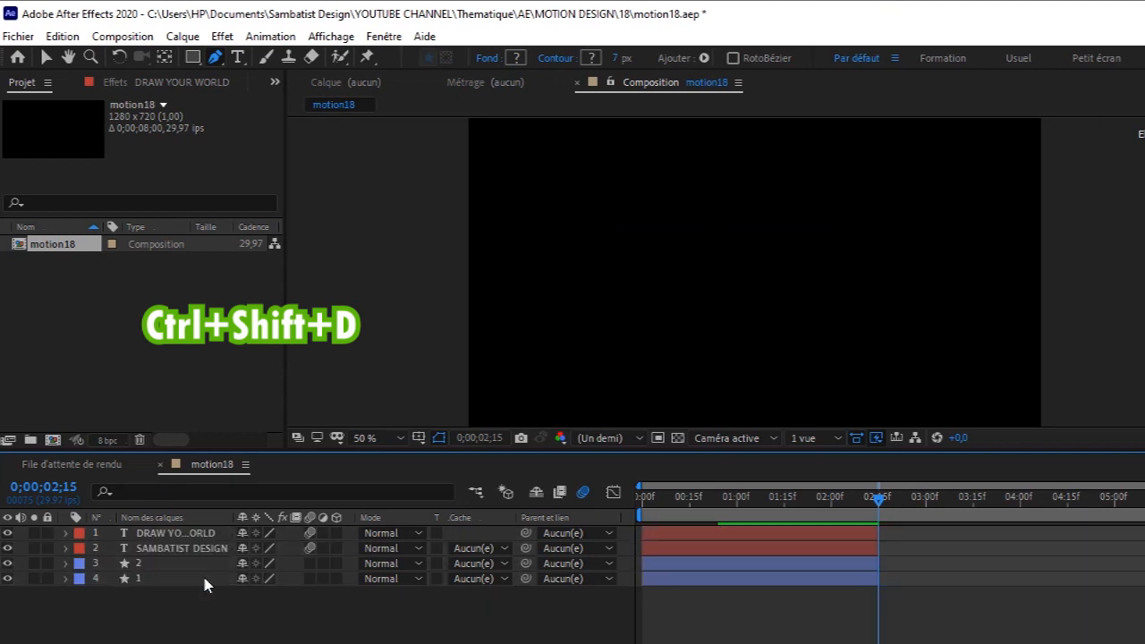
Step: Precompose all four layers into a new composition named mo18, moving all attributes into it
left_click(178, 534)
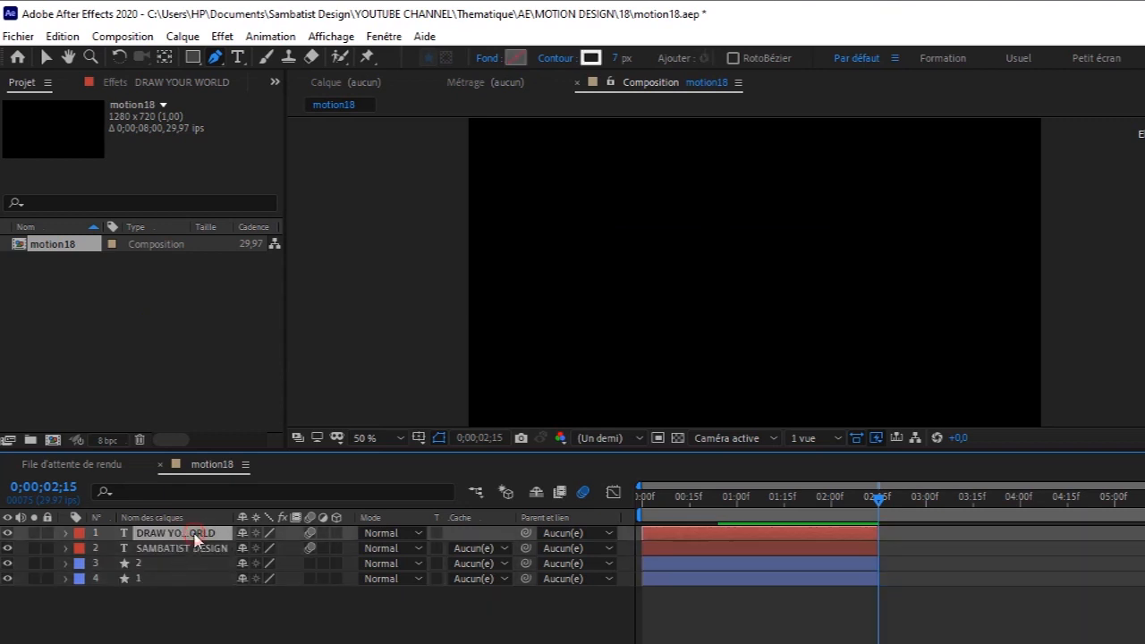
left_click(188, 579, "shift")
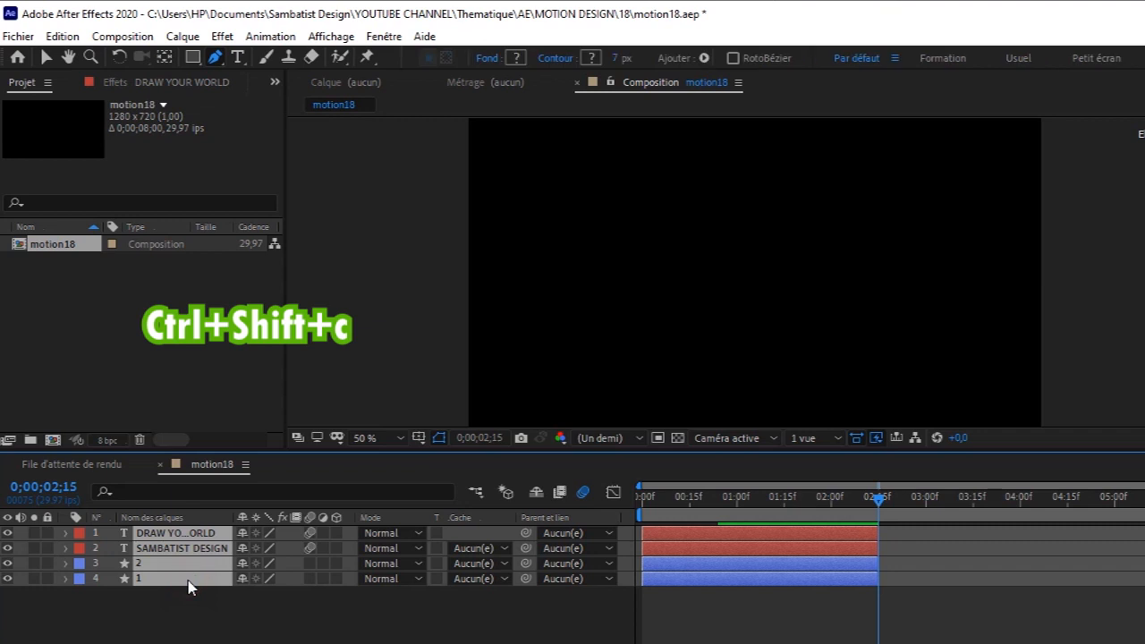
key("ctrl+shift+c")
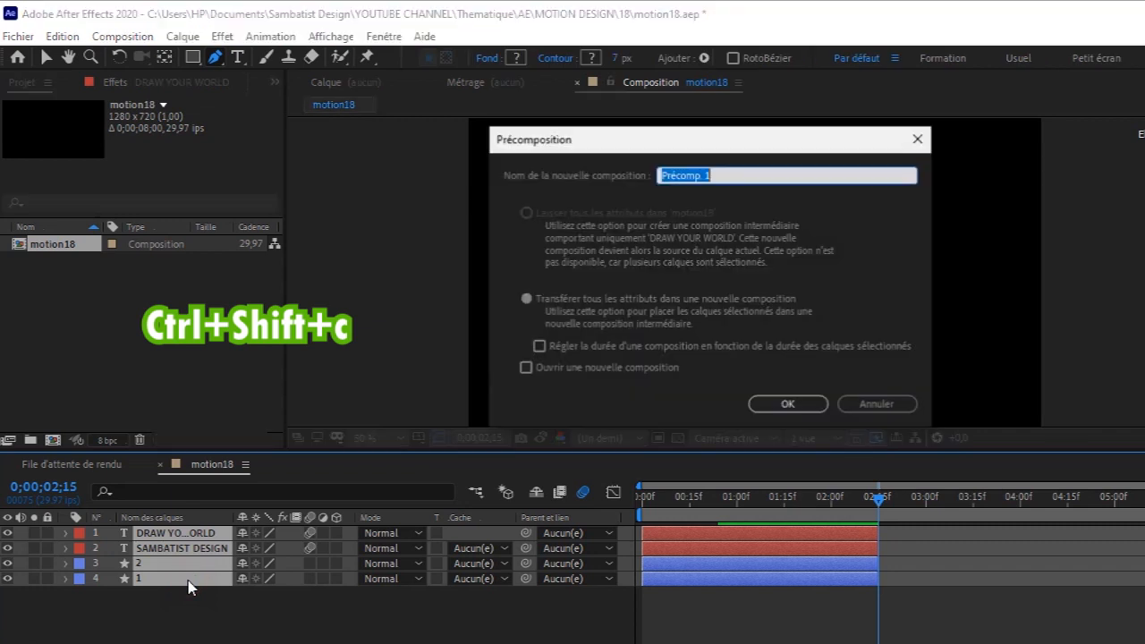
type("mo1")
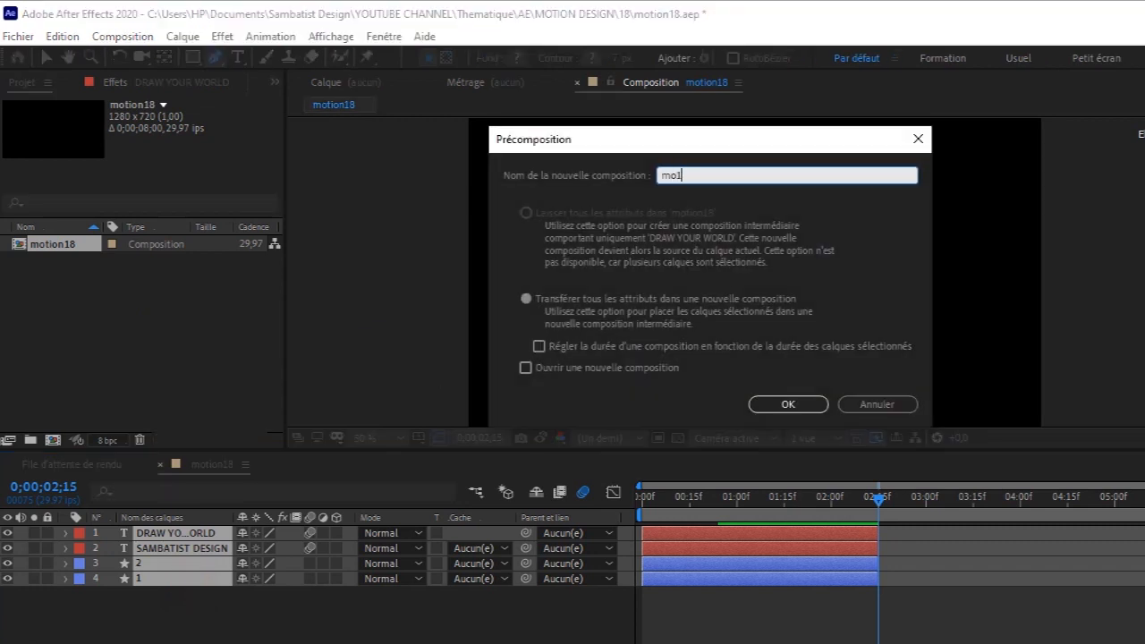
type("8")
left_click(806, 403)
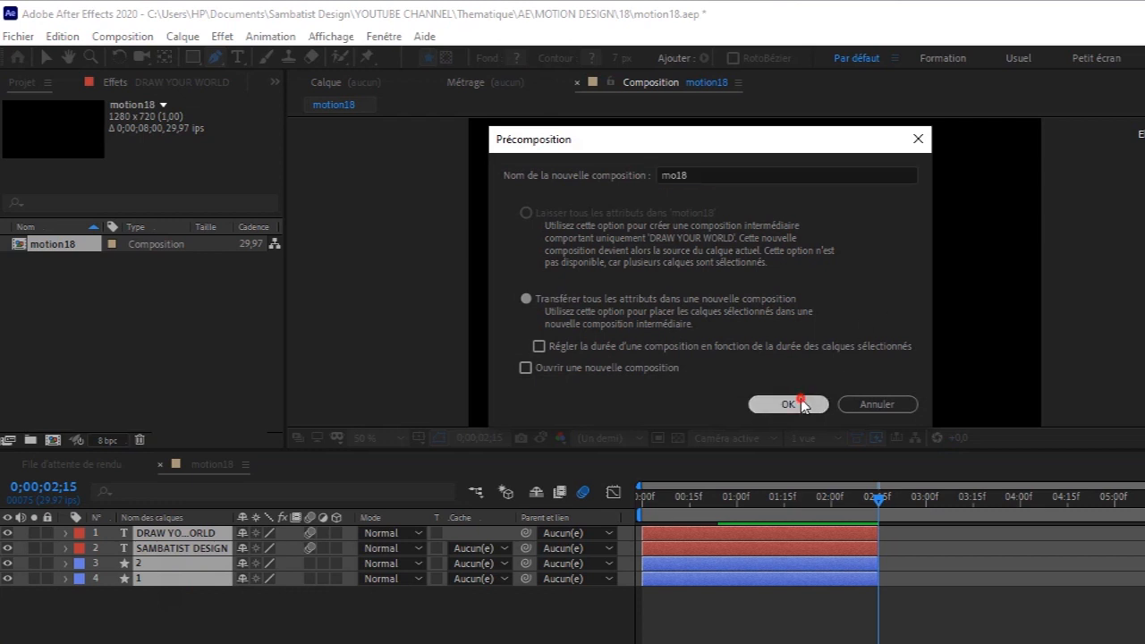
key("ctrl+shift+d")
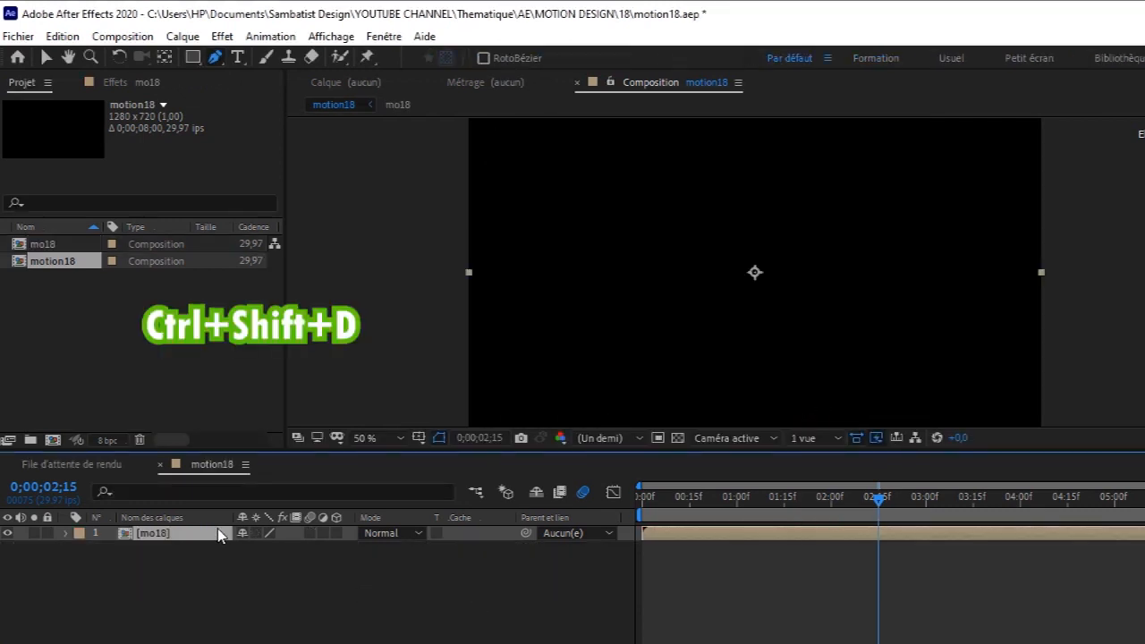
key("ctrl+d")
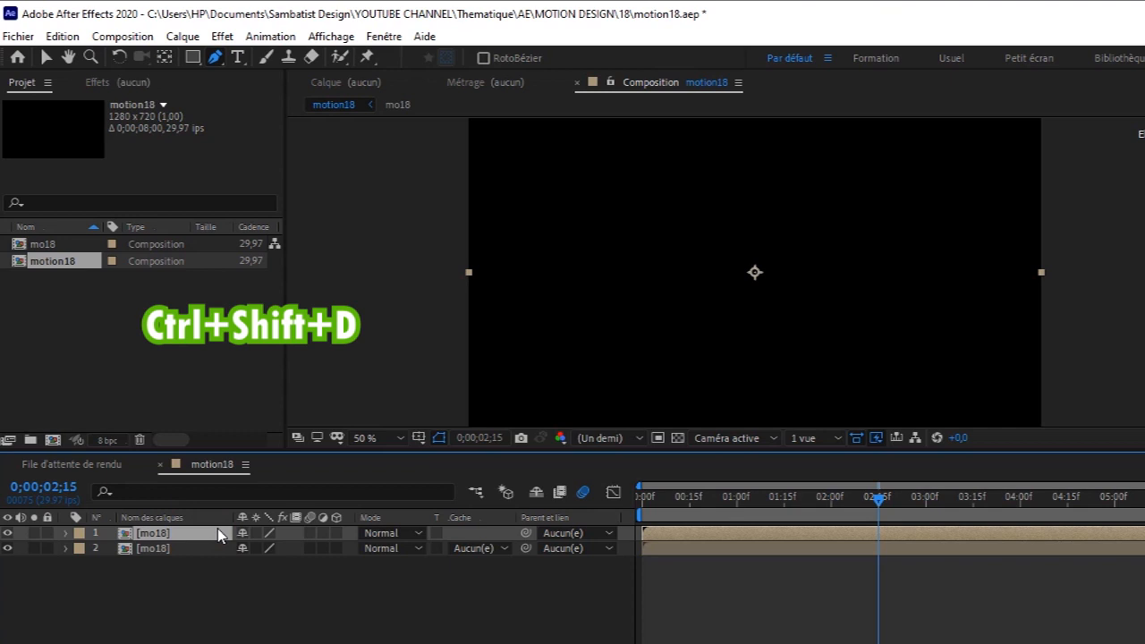
key("ctrl+z")
Step: Split the mo18 layer at 0;00;02;15 and delete the part after that time
left_click(193, 535)
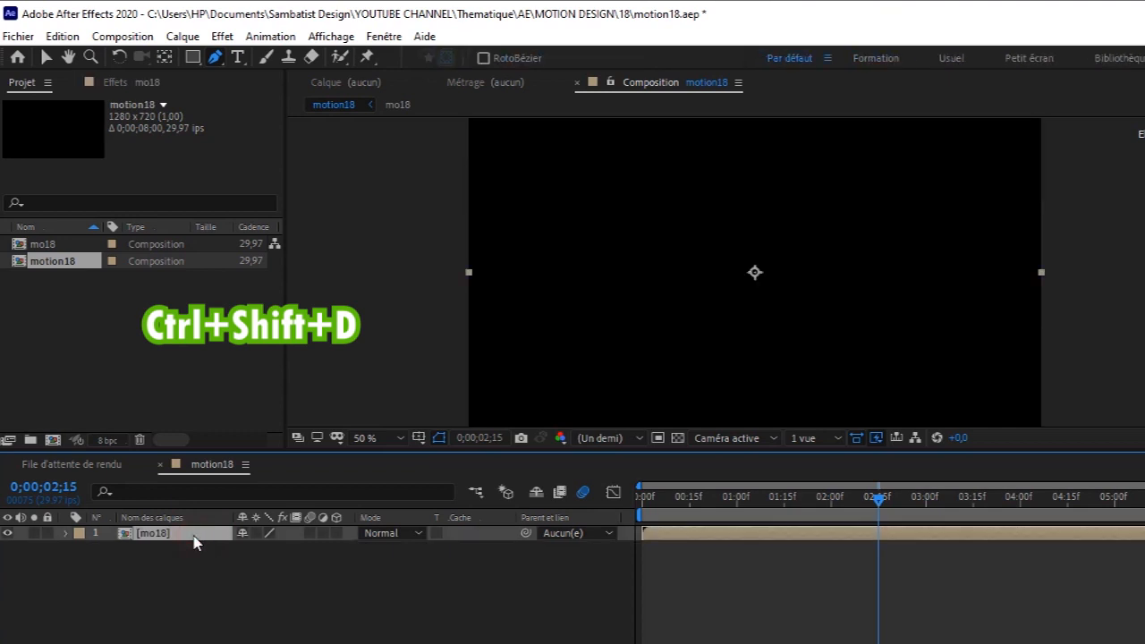
key("ctrl+shift+d")
key("Delete")
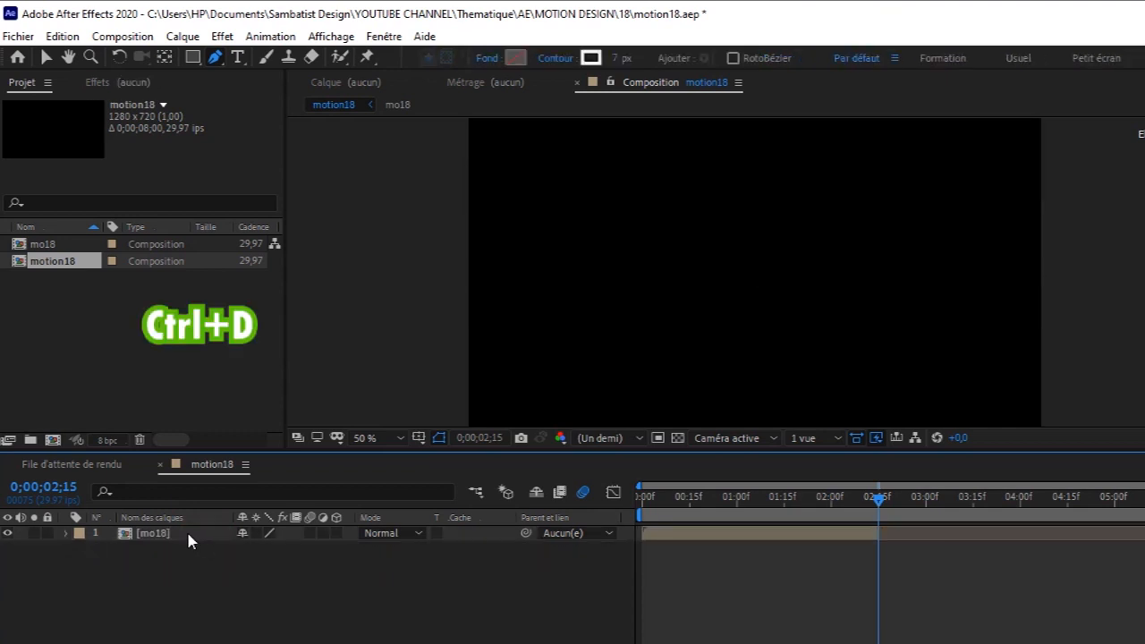
Step: Duplicate the trimmed mo18 layer and move the copy along the timeline so it starts at 0;00;02;15
left_click(188, 535)
key("ctrl+d")
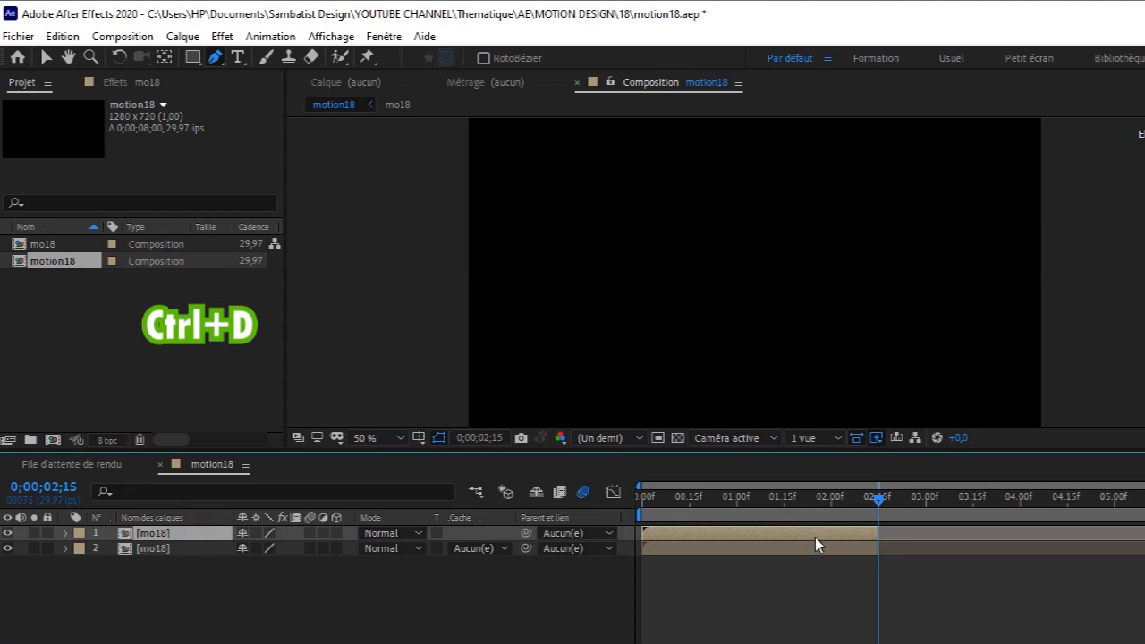
left_click_drag(885, 534, 1040, 535)
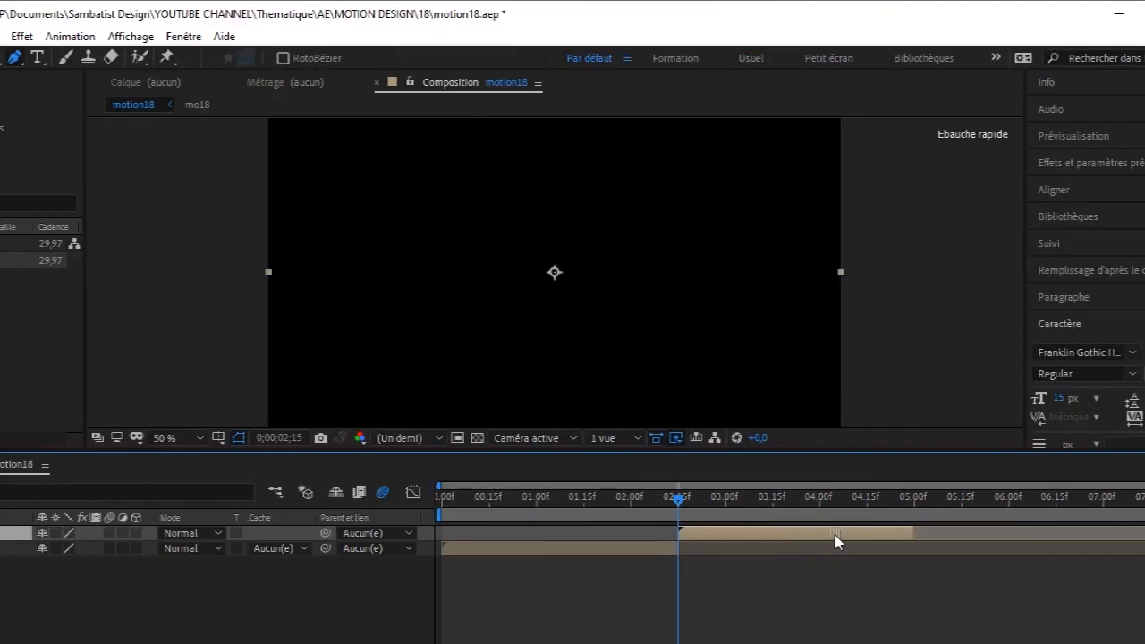
Step: Enable time remapping on the upper mo18 layer and add a time-remap keyframe at 0;00;04;29
right_click(803, 540)
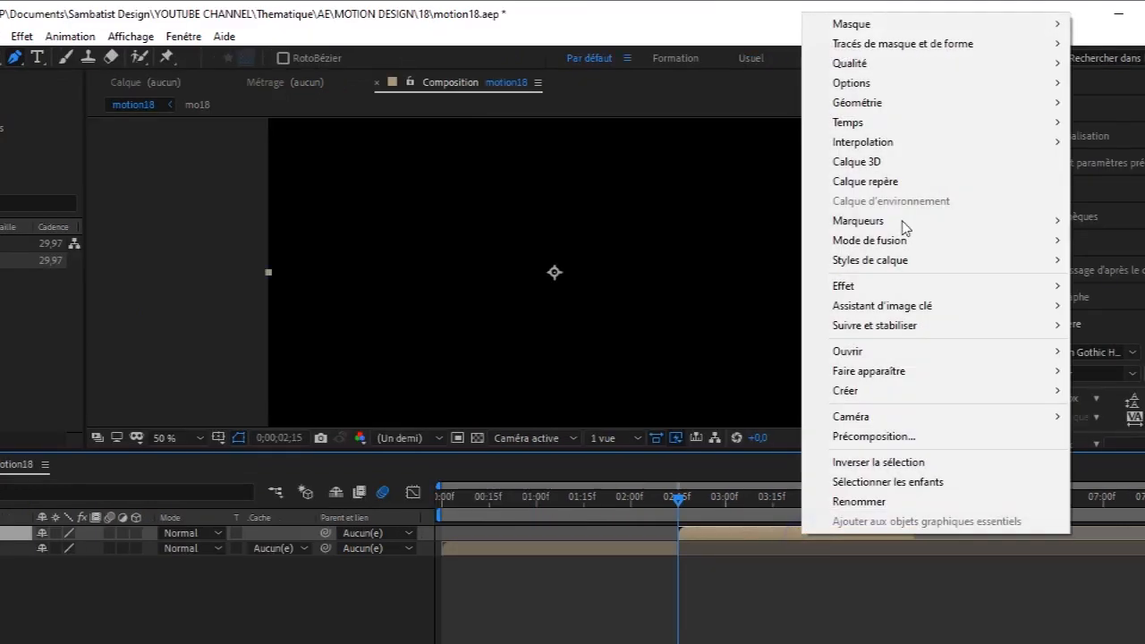
mouse_move(869, 122)
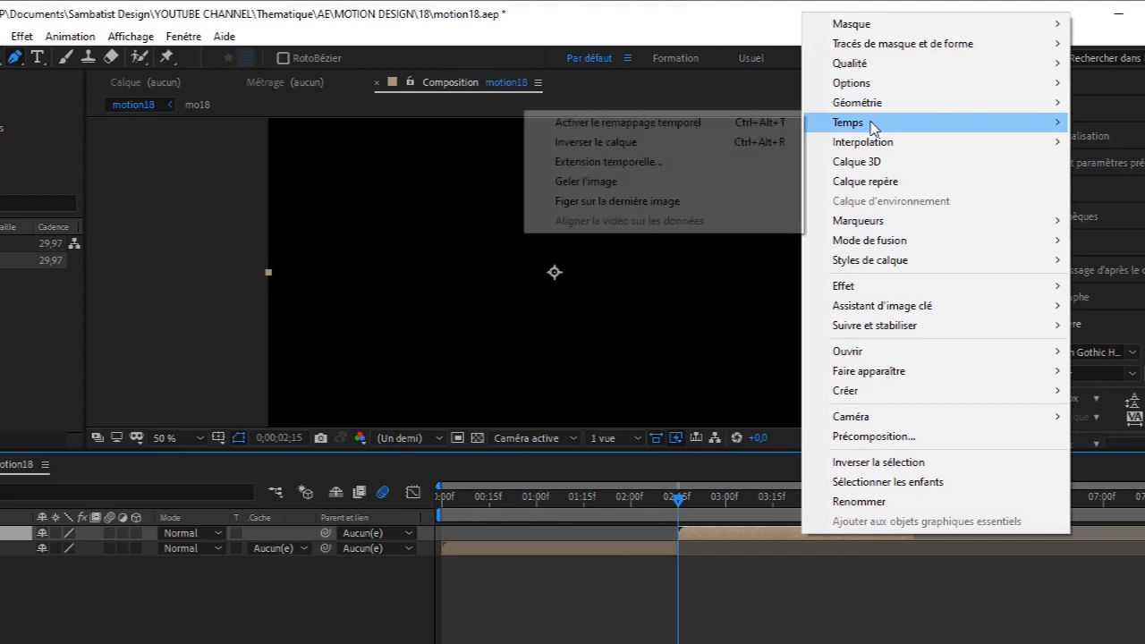
left_click(633, 125)
left_click_drag(680, 499, 911, 524)
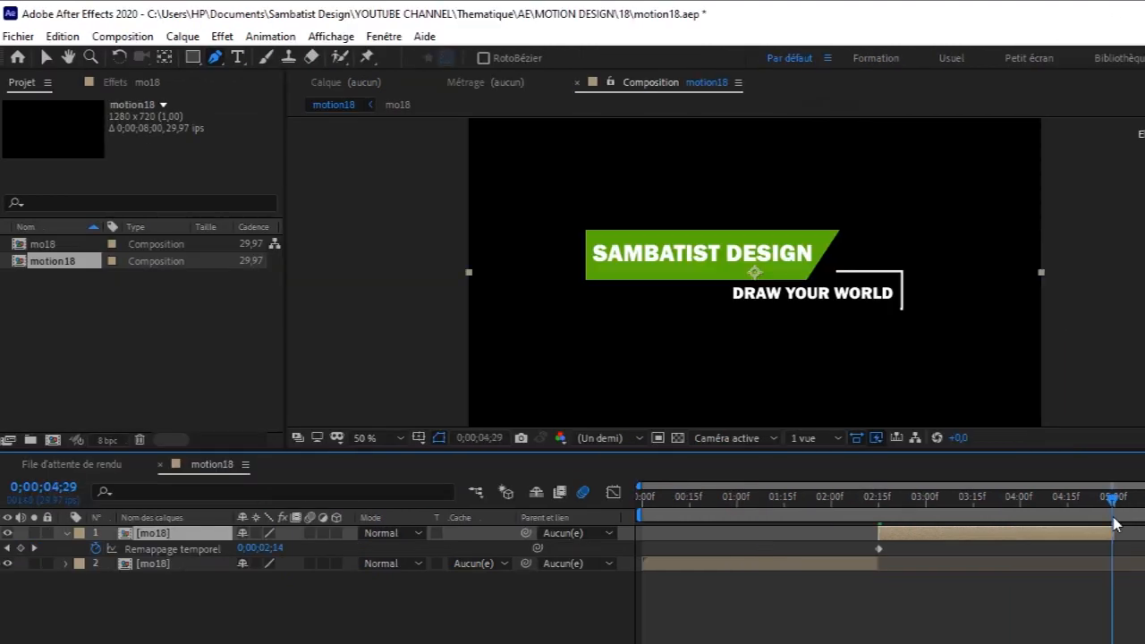
left_click(21, 547)
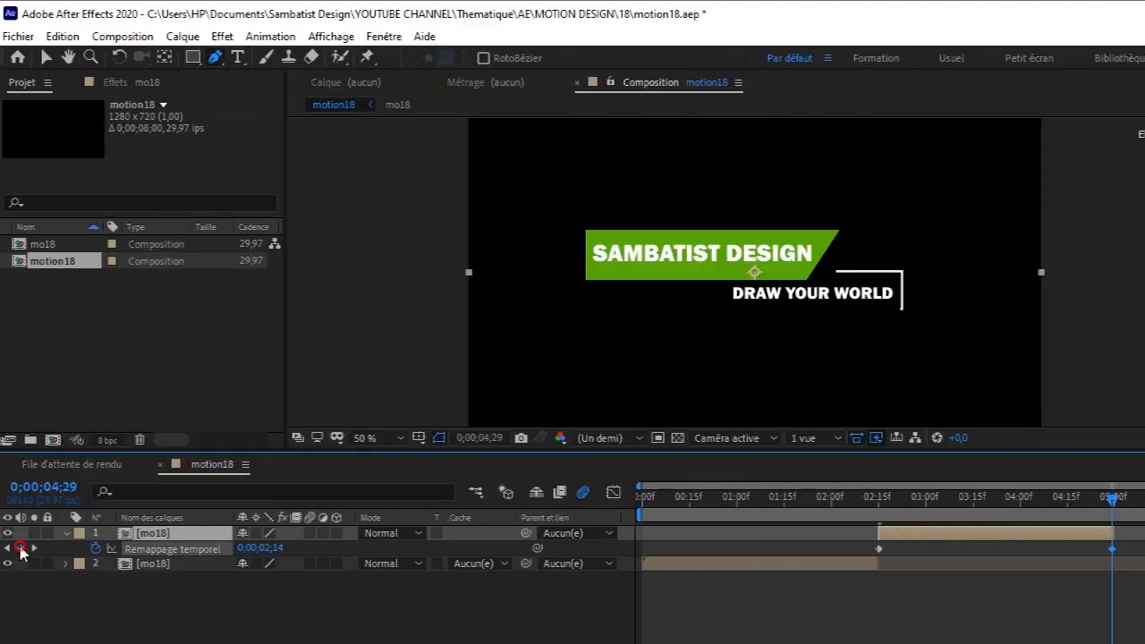
Step: Reverse the upper mo18 layer's two time-remap keyframes in time and preview the animation from the start
left_click_drag(1129, 548, 877, 551)
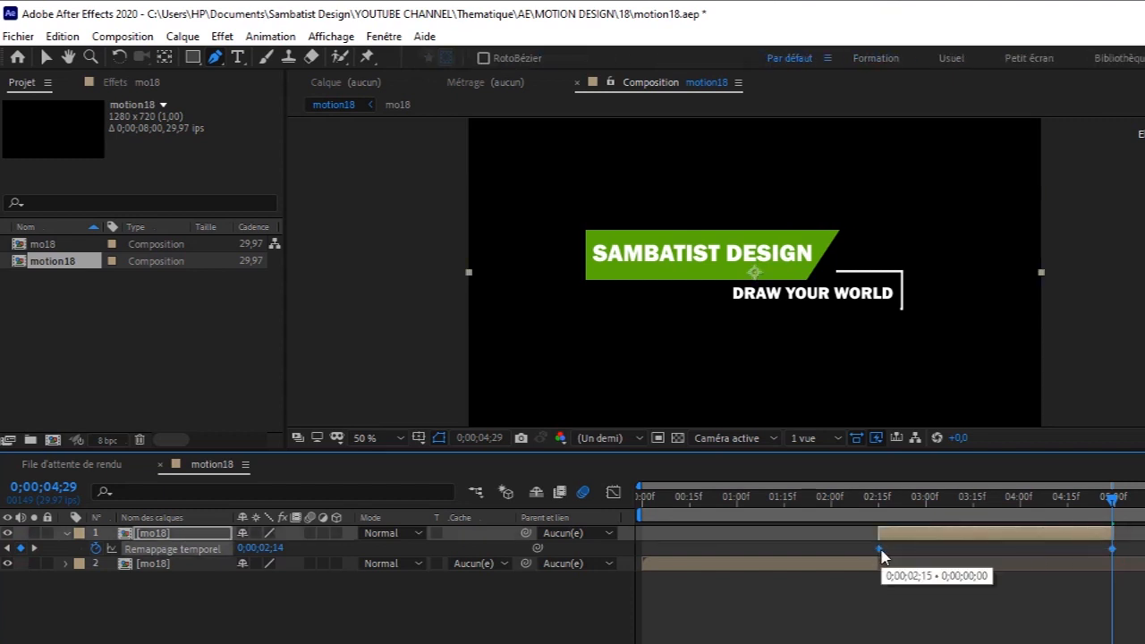
right_click(881, 552)
mouse_move(888, 537)
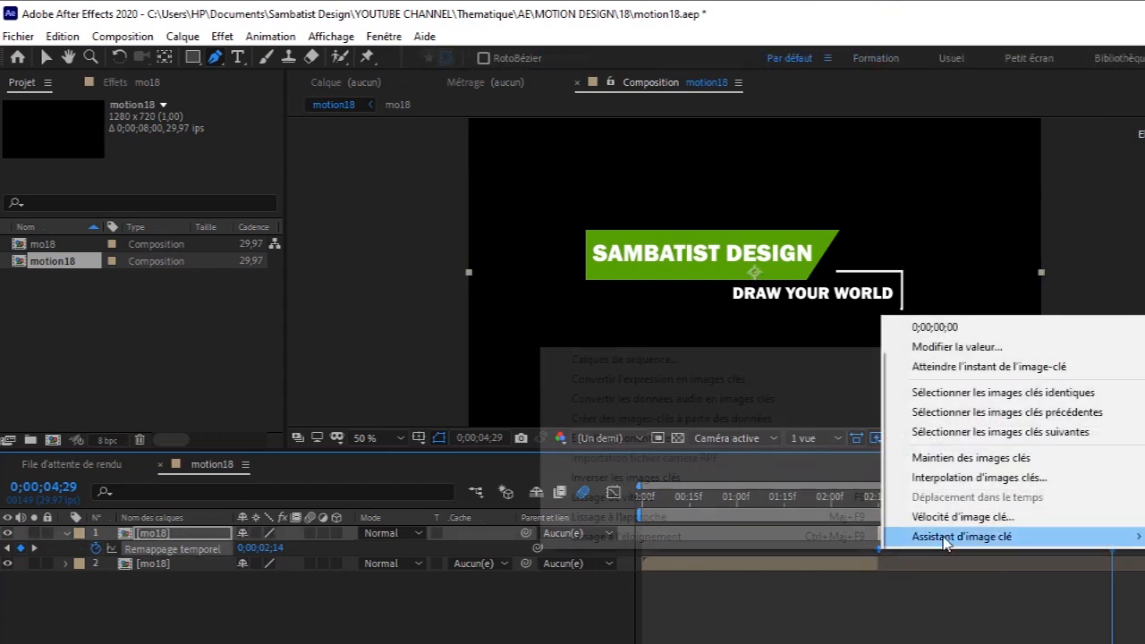
left_click(685, 478)
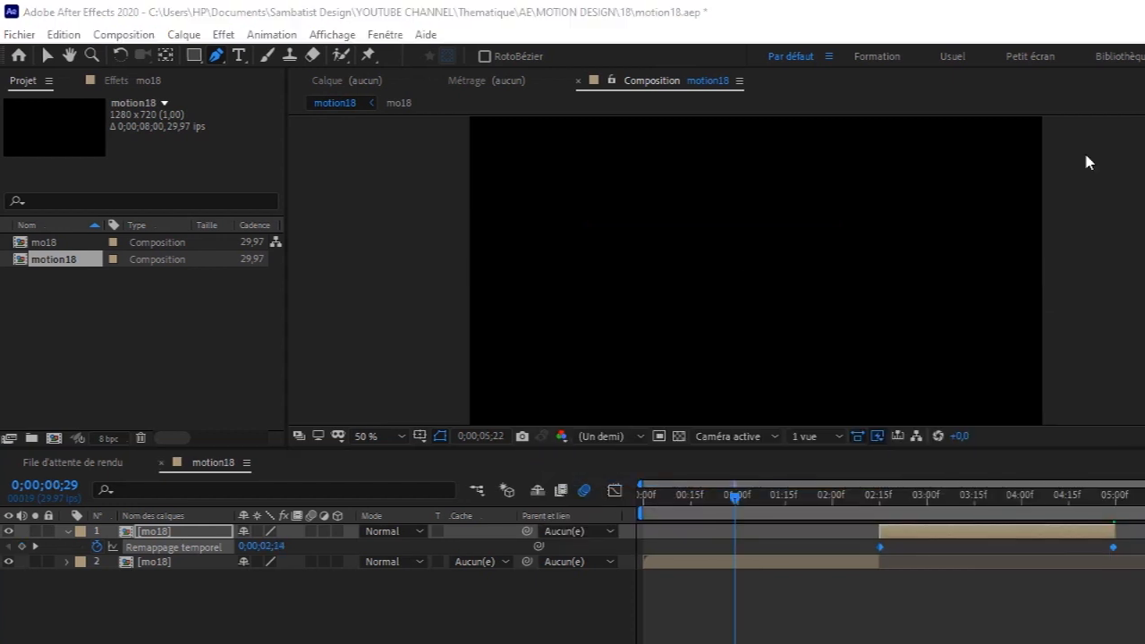
key("space")
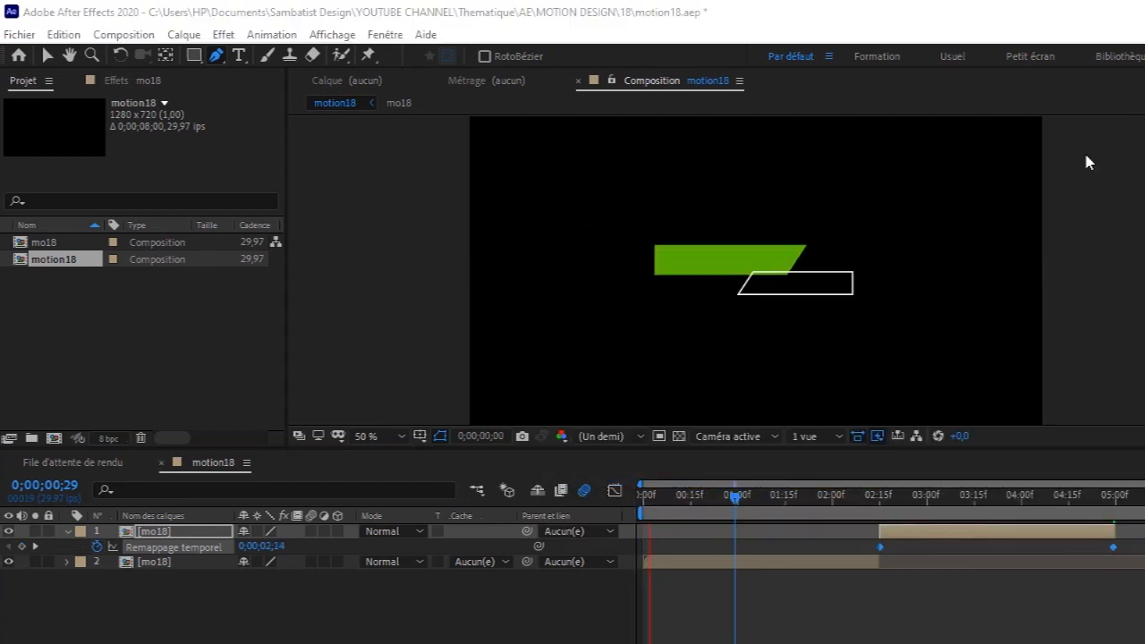